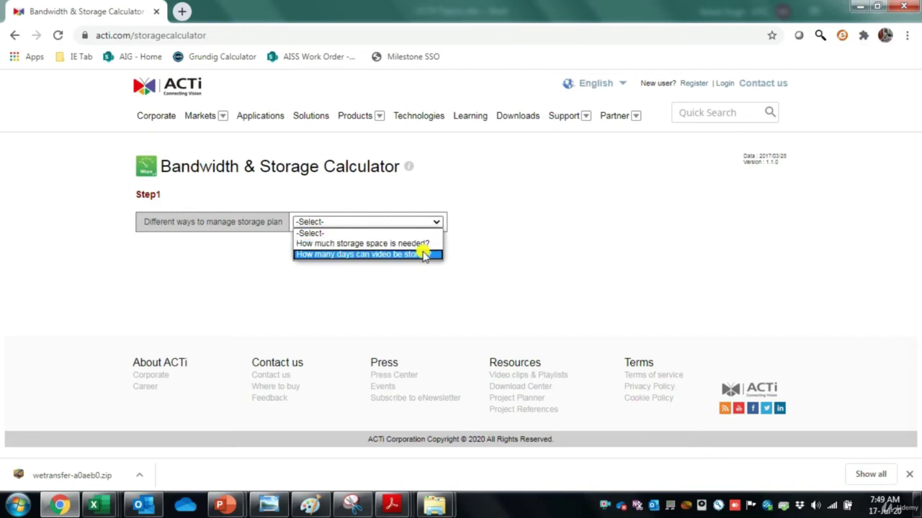
- Set the plan to calculate how many days video can be stored, with the first camera row using model A21
click(424, 255)
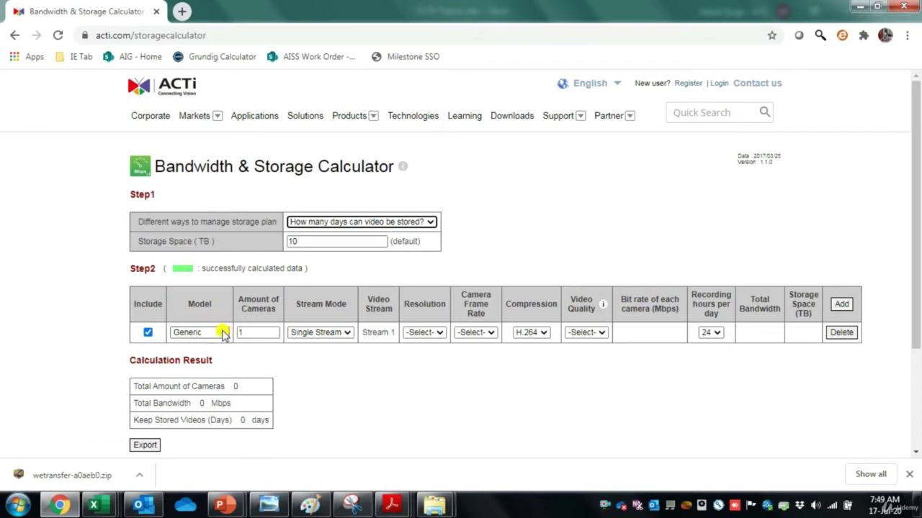
click(223, 332)
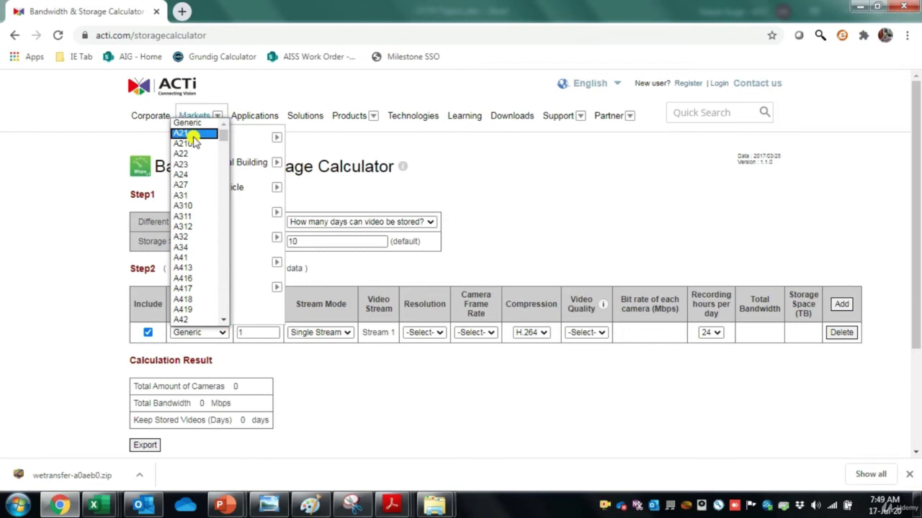
click(192, 136)
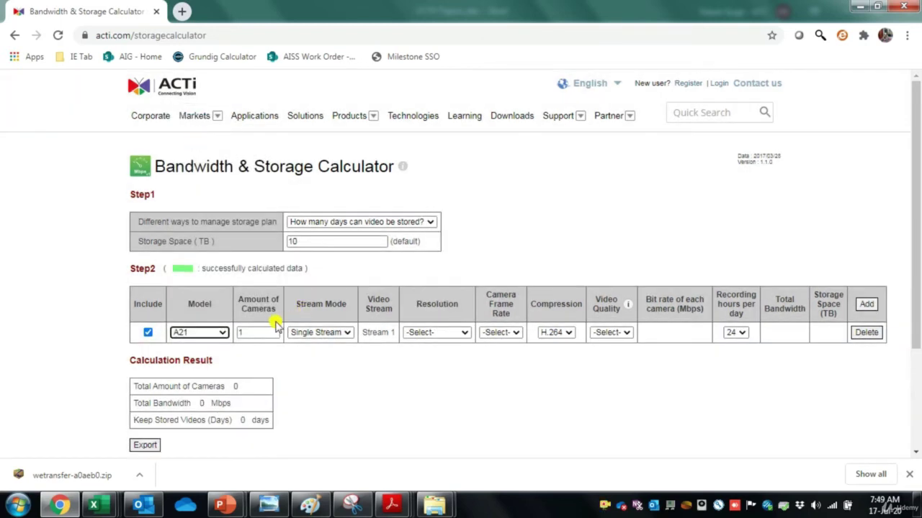
- Set the A21 row to 10 cameras in Dual Stream mode
click(258, 330)
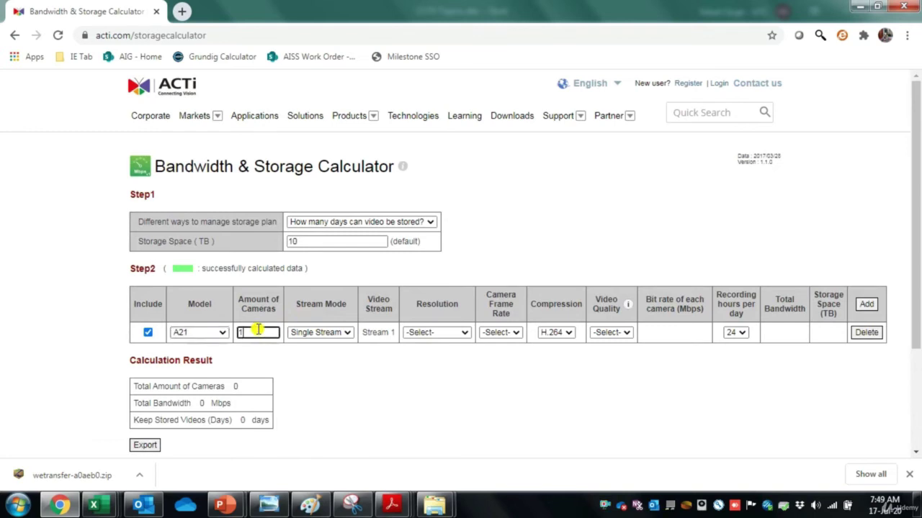
text(0)
click(348, 335)
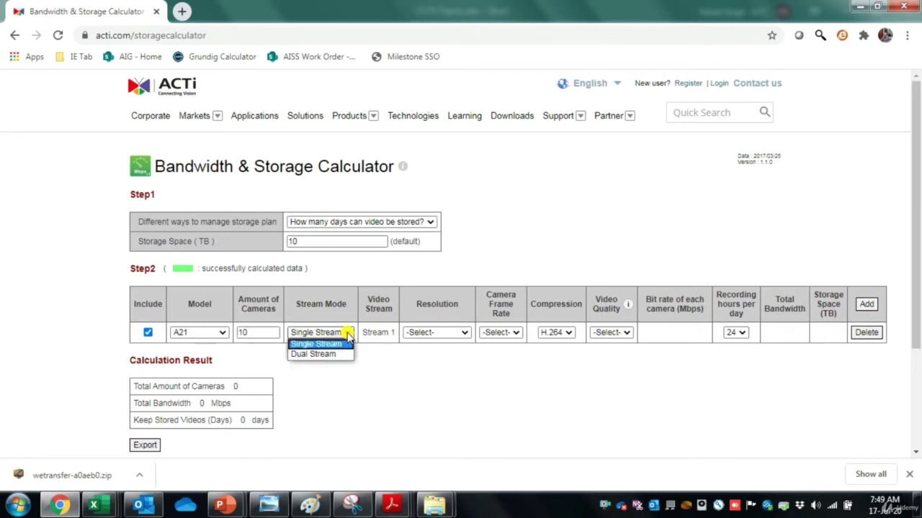
click(336, 353)
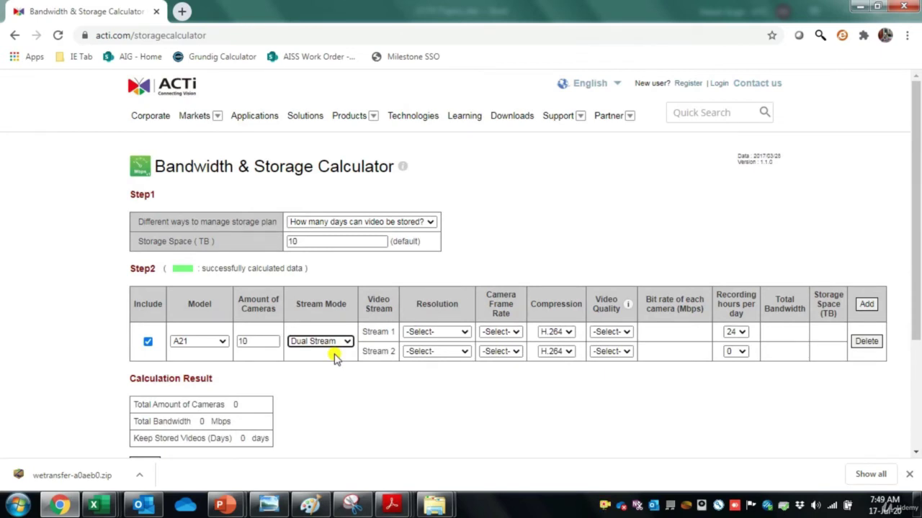
- Set Stream 1 to 0.9 MP 720P, 15fps, H.264 compression, Medium quality
click(463, 333)
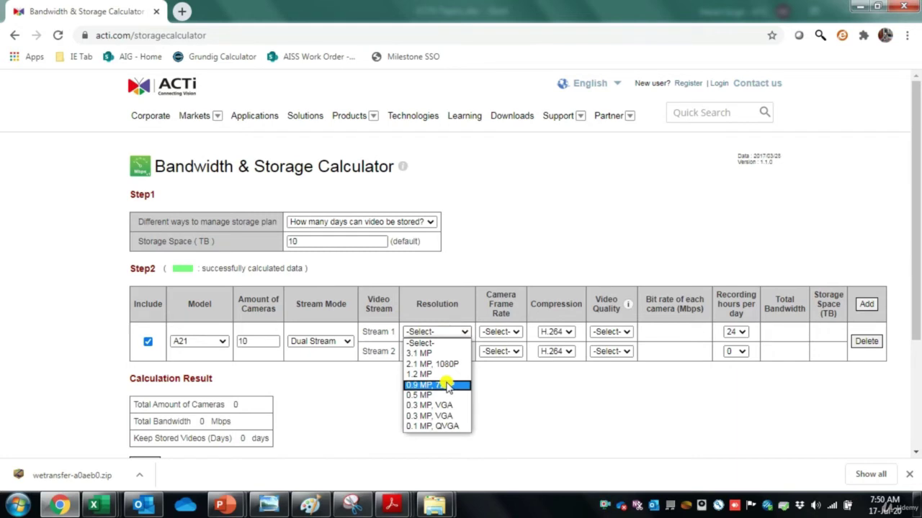
click(447, 387)
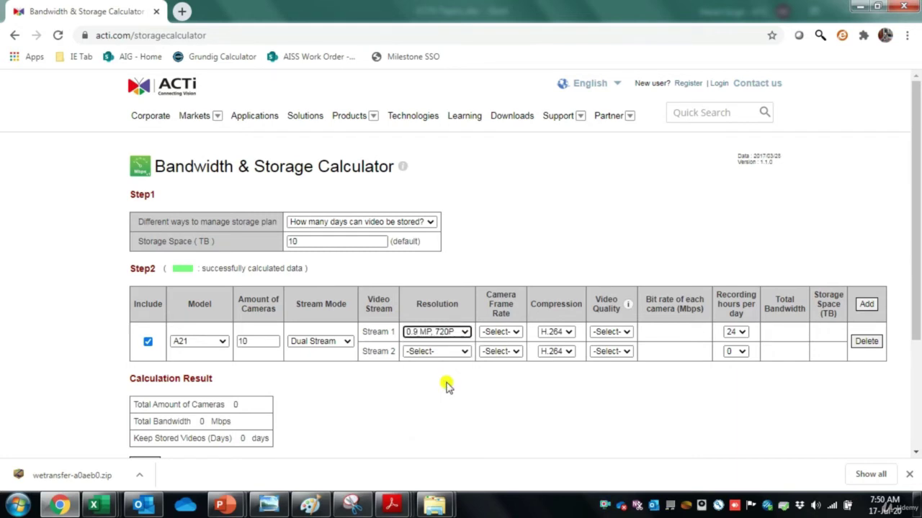
click(517, 334)
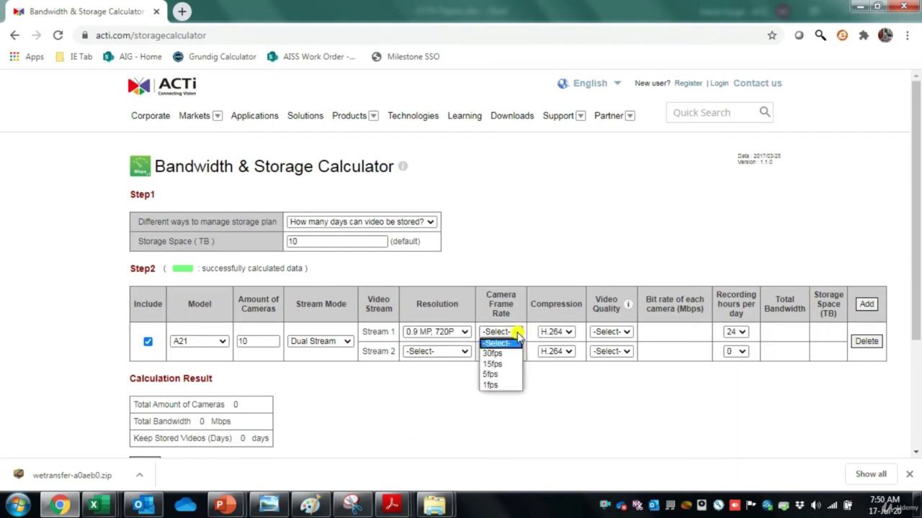
click(502, 364)
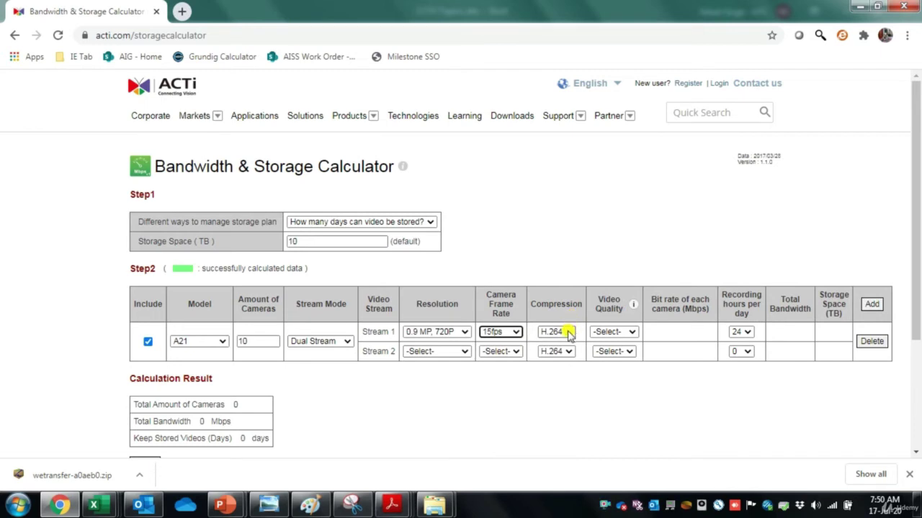
click(569, 334)
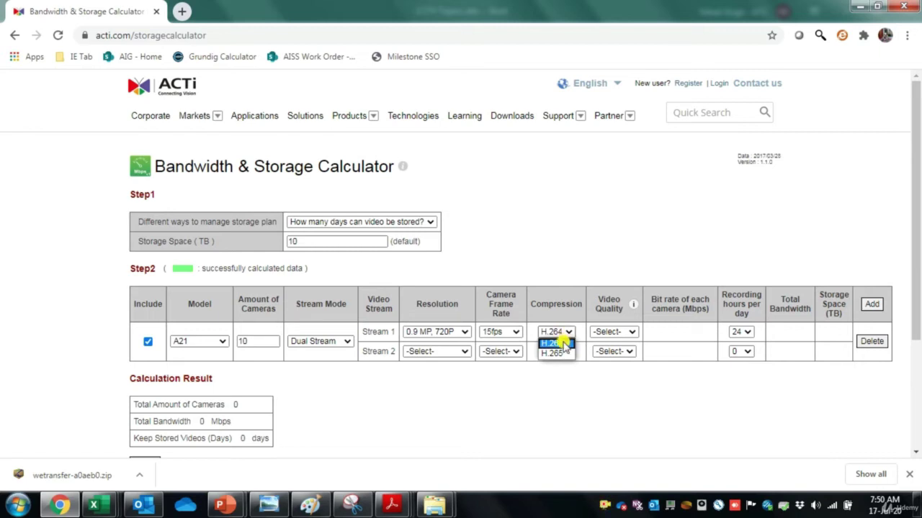
click(638, 395)
click(634, 334)
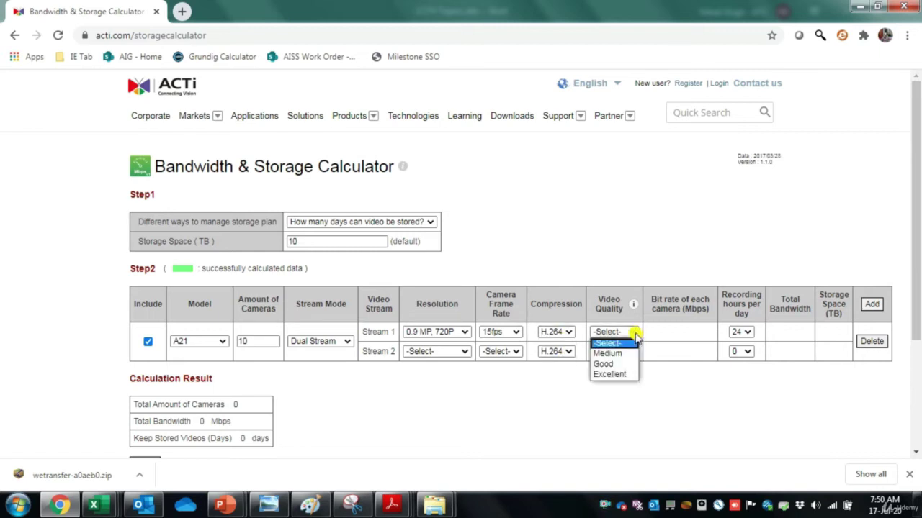
click(624, 353)
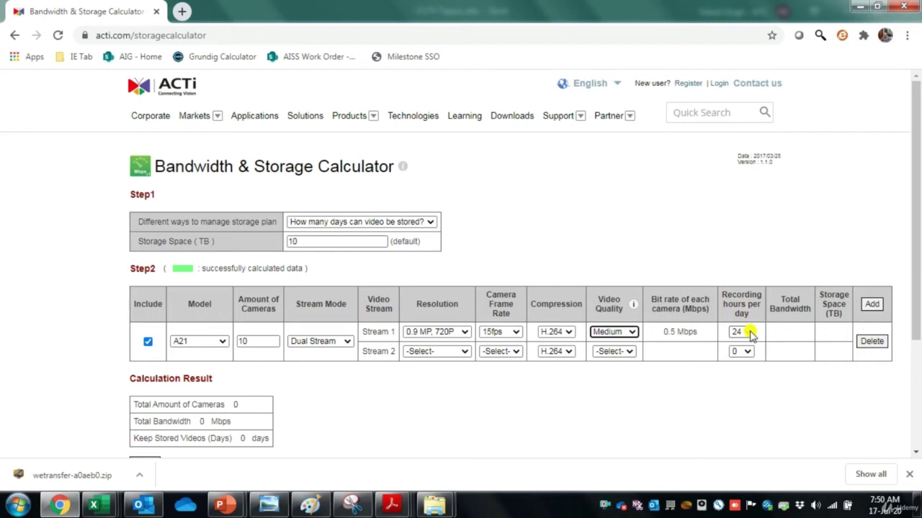
- Set the A21 row's Stream 2 to 0.3 MP VGA, 30fps, Good quality, giving 200 days
click(466, 352)
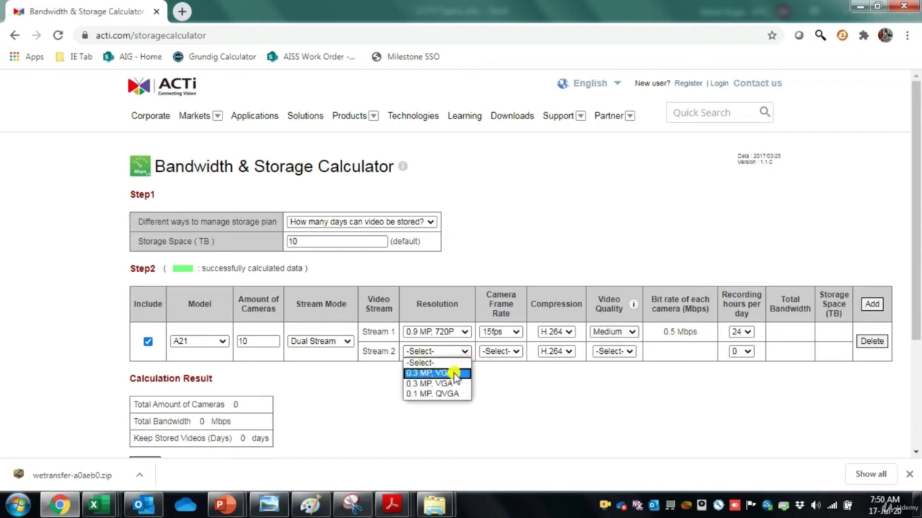
click(453, 373)
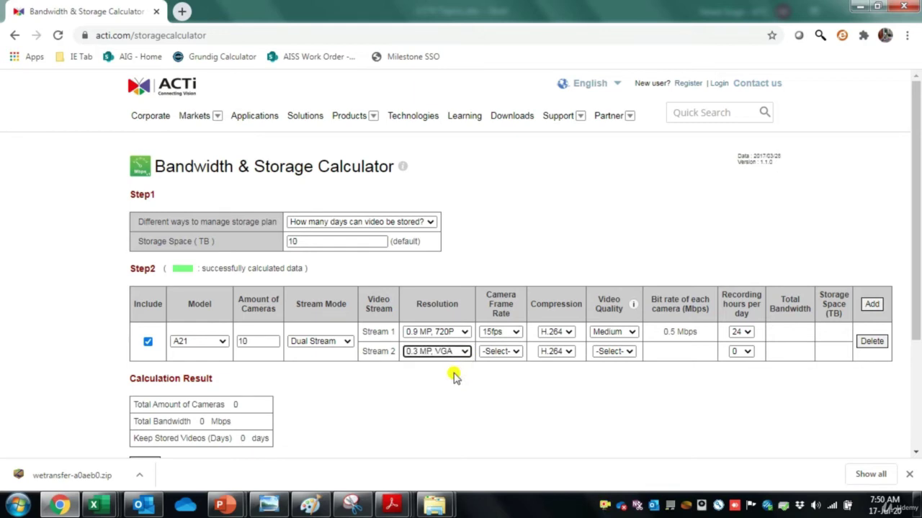
click(510, 352)
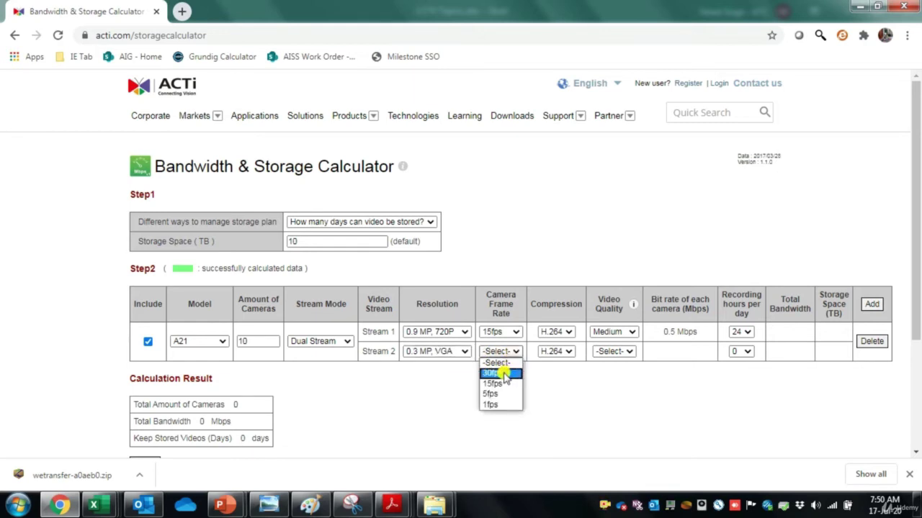
click(504, 374)
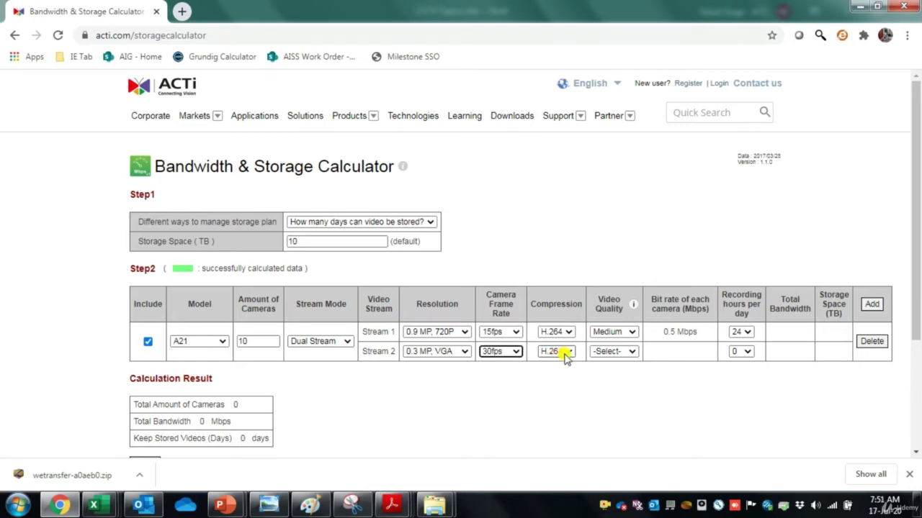
click(620, 352)
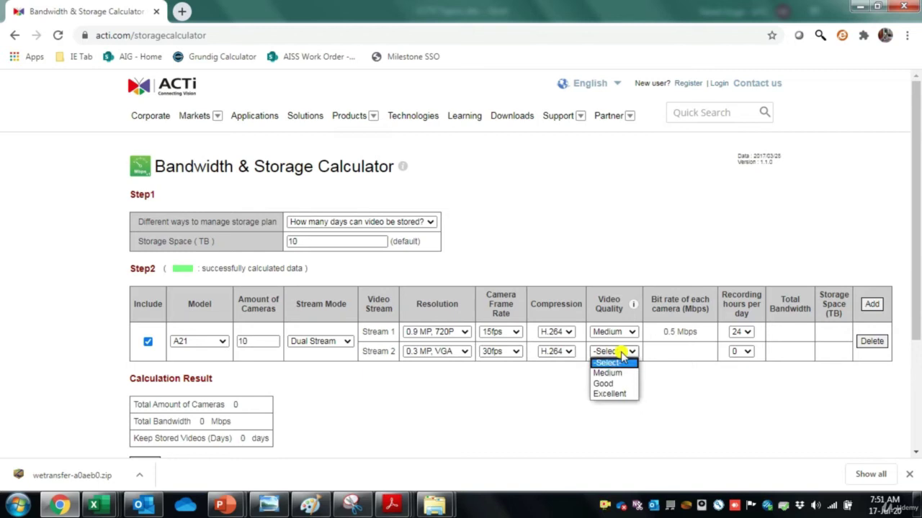
click(611, 383)
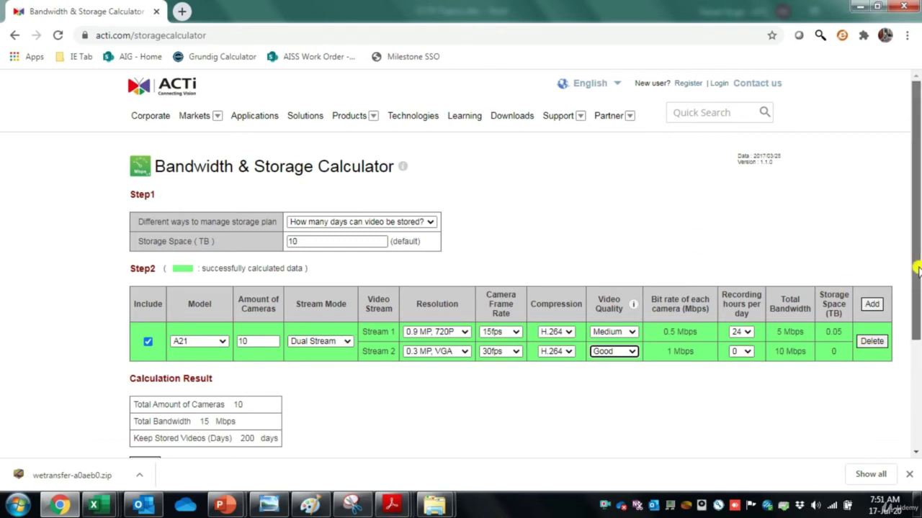
drag(917, 270, 918, 299)
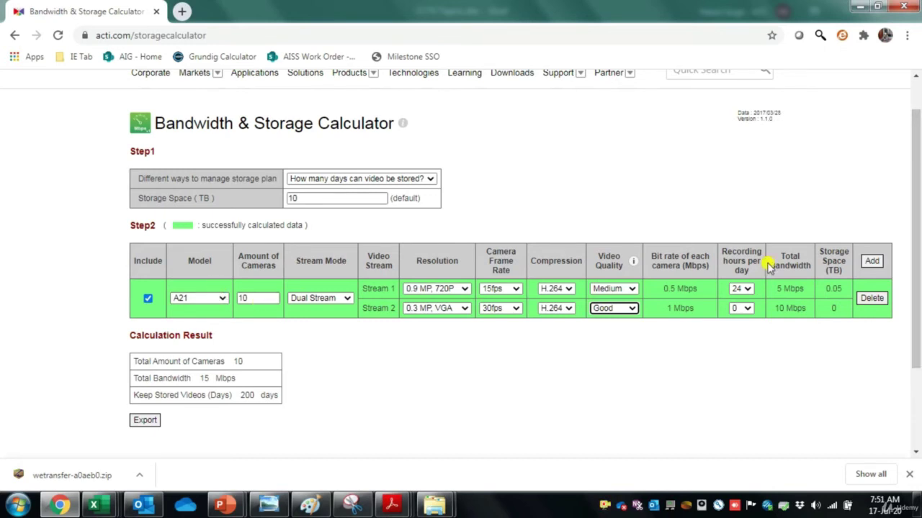
- Add a second camera row of 5 A22 cameras in Dual Stream mode
click(872, 262)
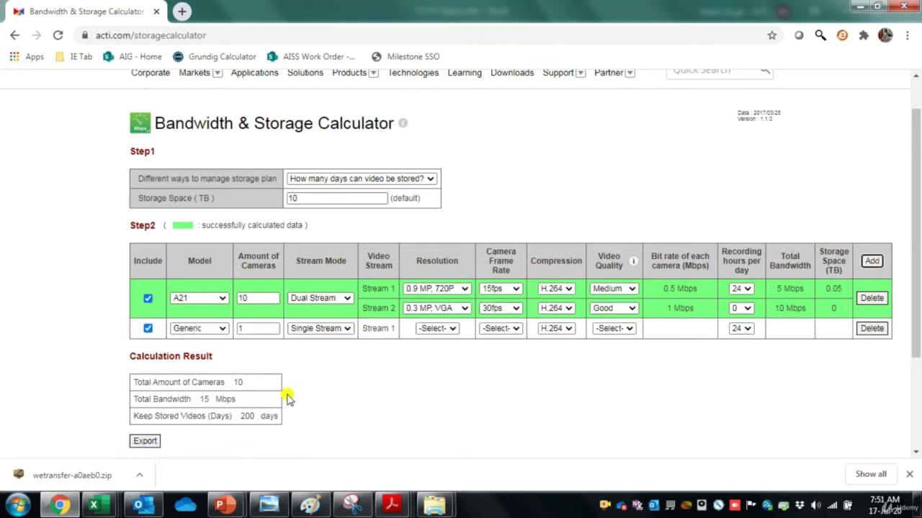
click(219, 328)
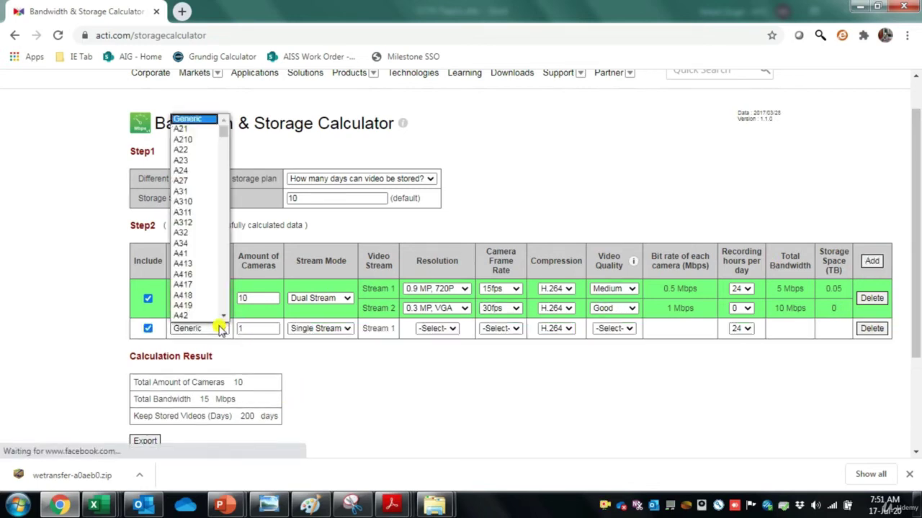
click(201, 151)
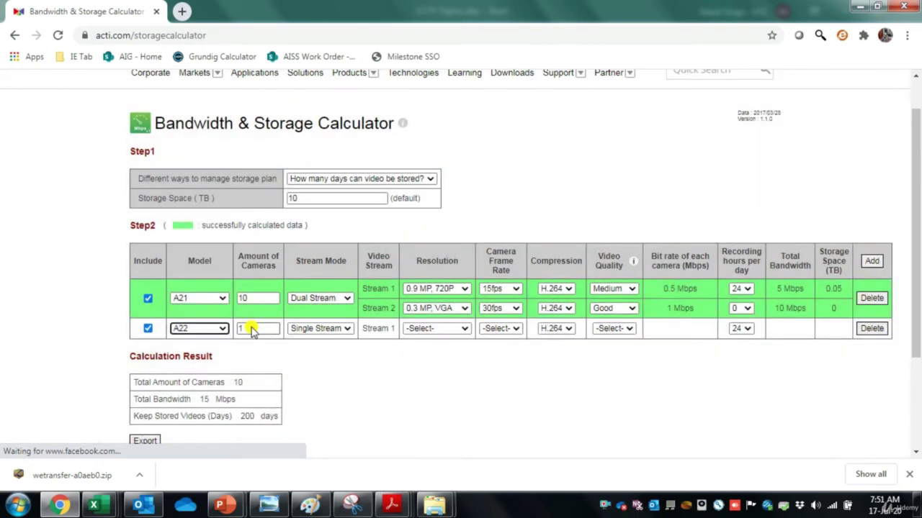
click(252, 329)
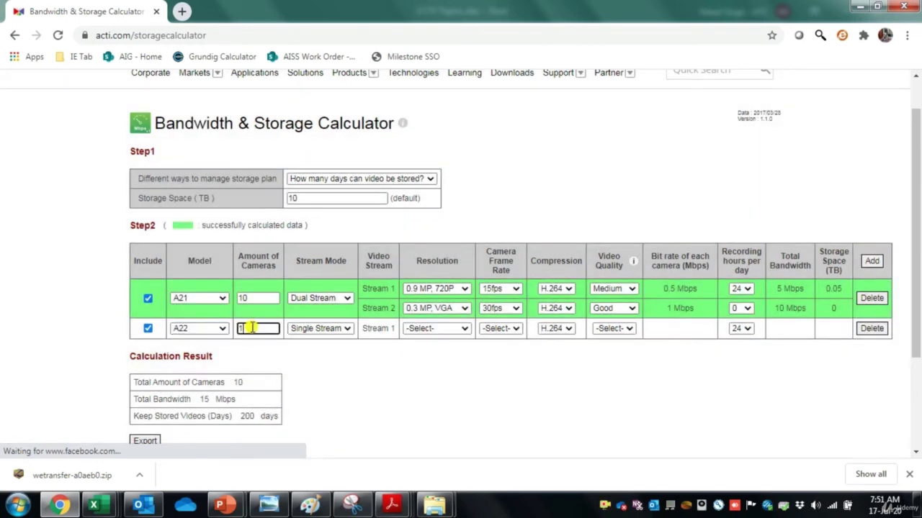
double_click(252, 328)
text(5)
click(344, 328)
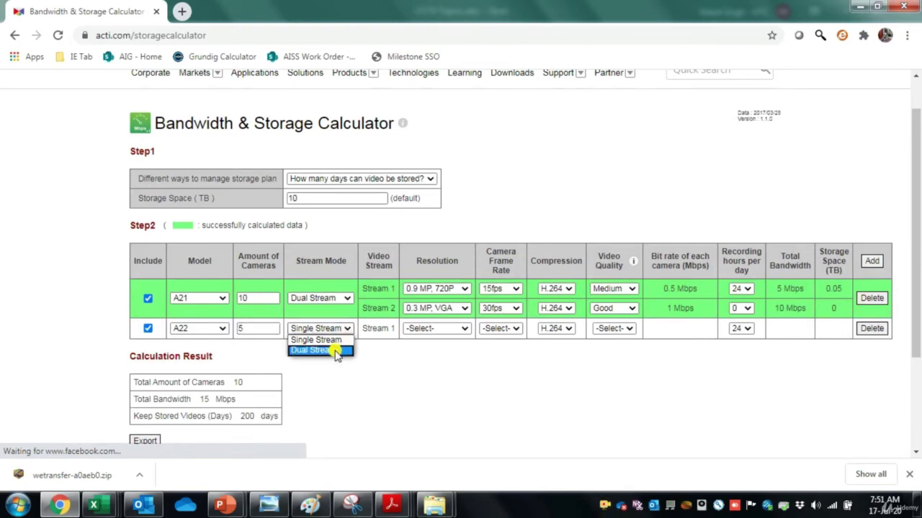
click(331, 351)
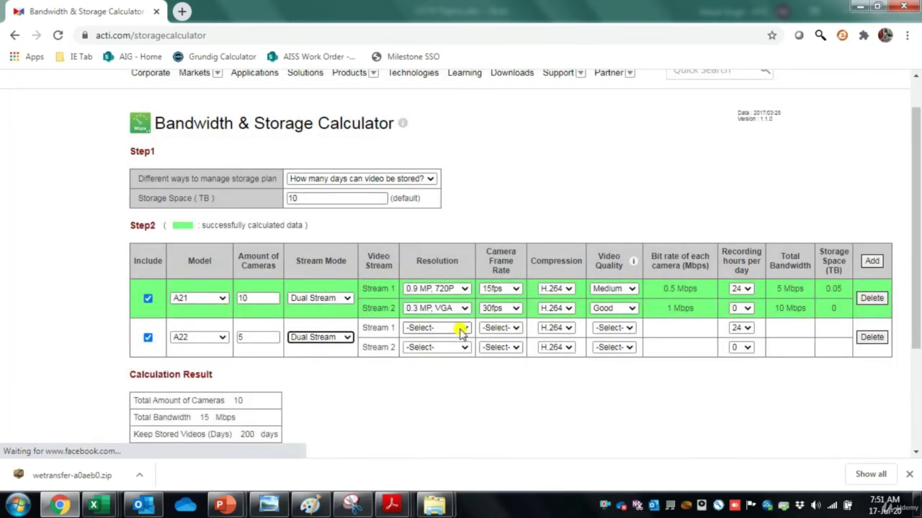
- Set the A22 row's Stream 1 to 0.9 MP 720P, 15fps, Medium quality
click(454, 329)
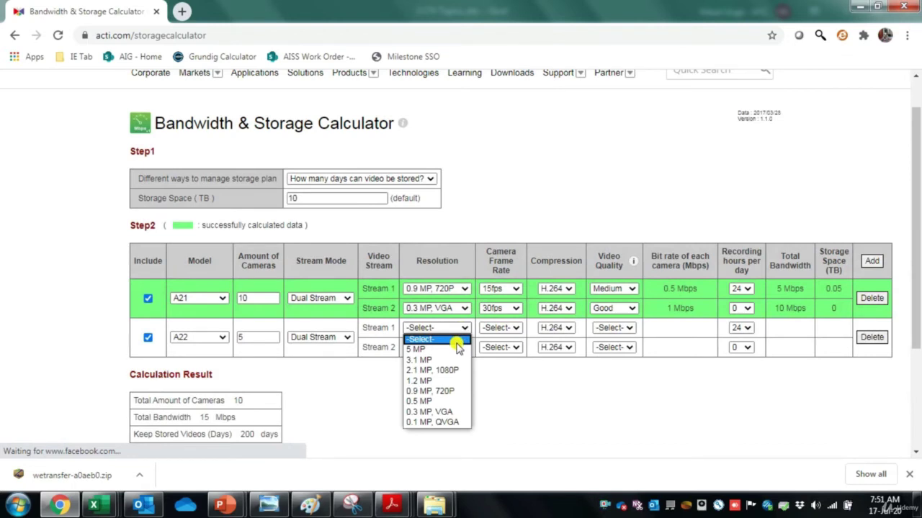
click(453, 390)
click(514, 331)
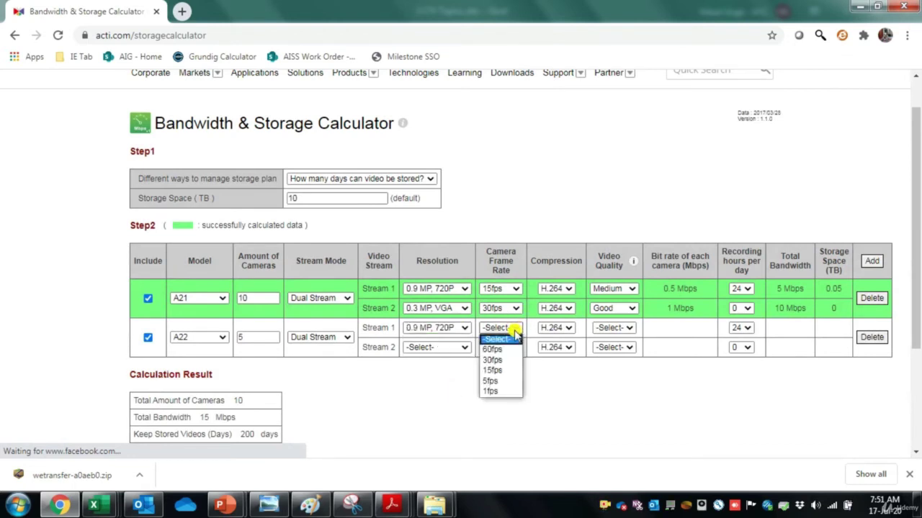
click(504, 370)
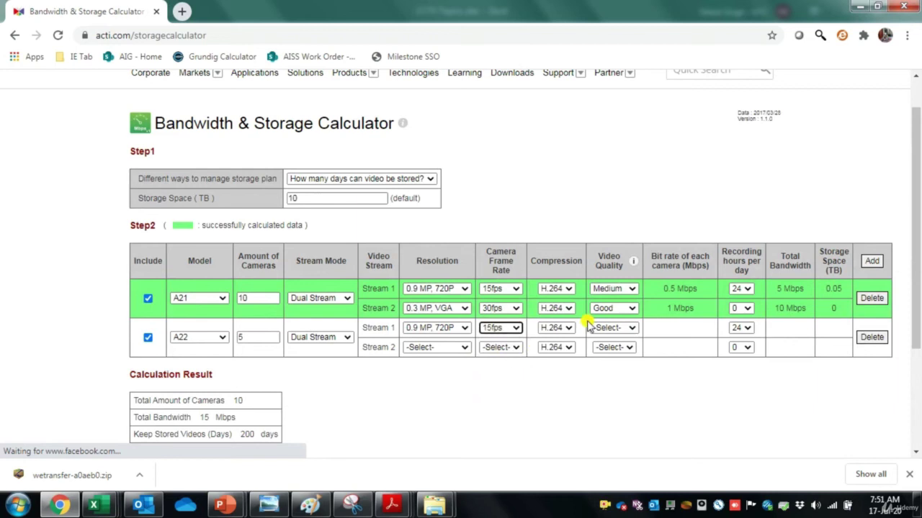
click(624, 329)
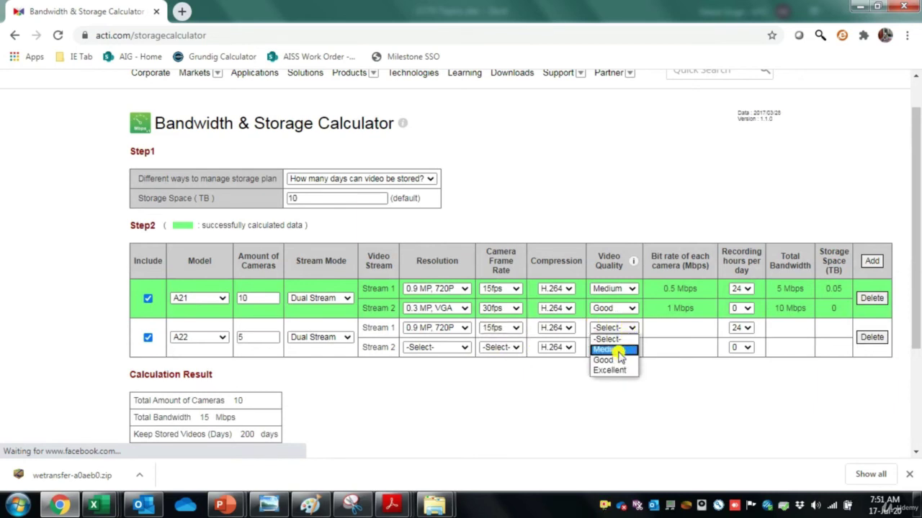
click(617, 352)
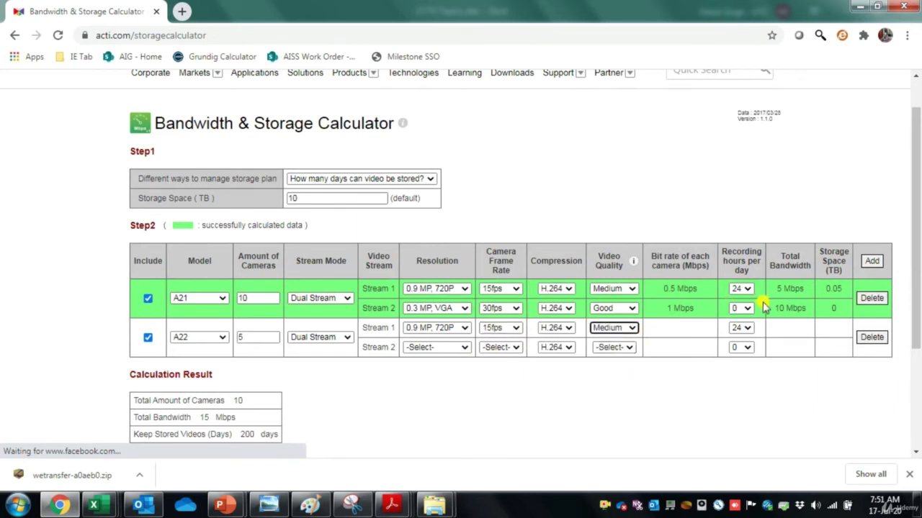
- Set the A22 row's Stream 2 to 0.3 MP VGA, 30fps, Good quality
click(429, 348)
click(436, 364)
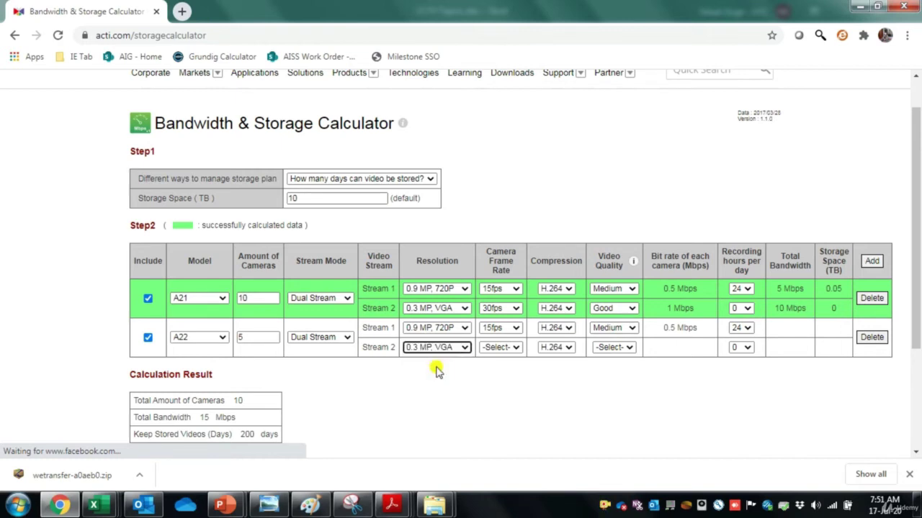
click(495, 349)
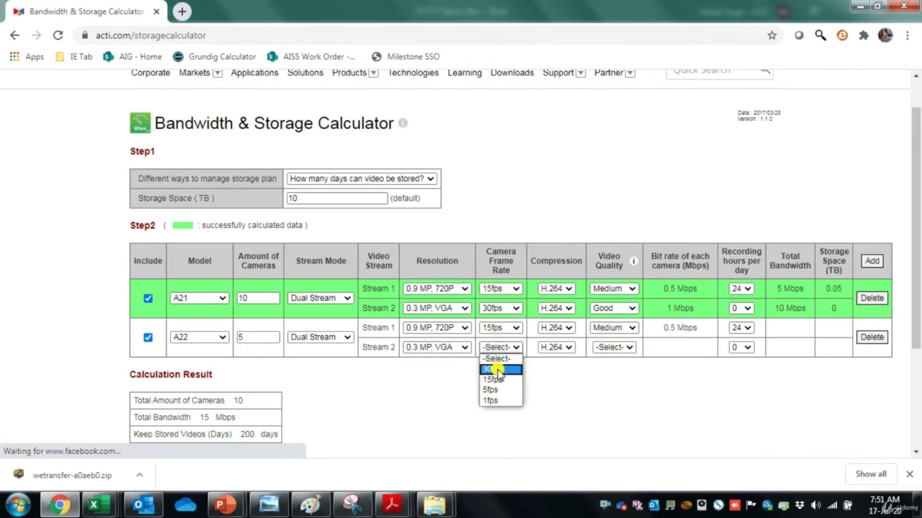
click(497, 370)
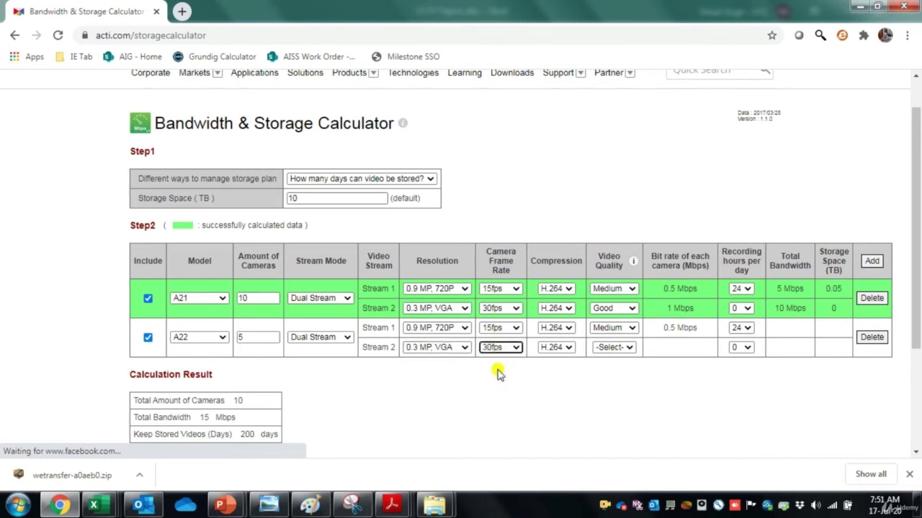
click(617, 351)
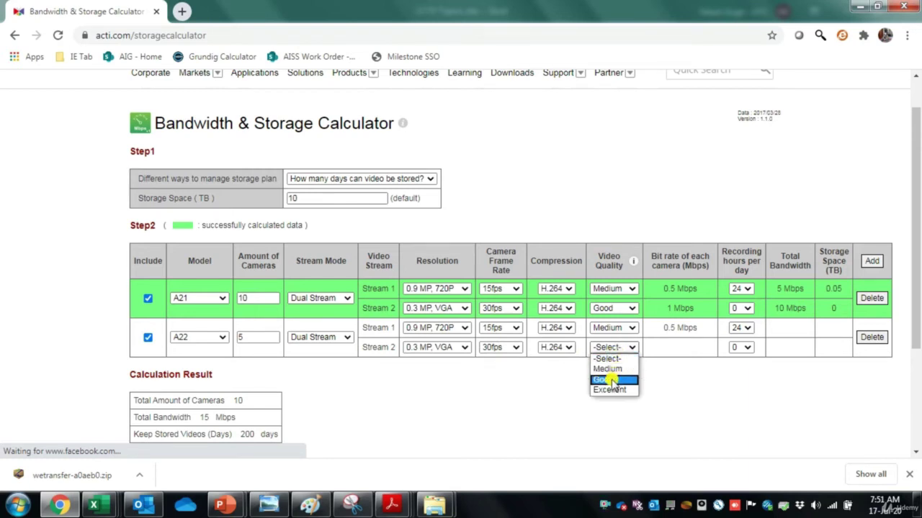
click(612, 380)
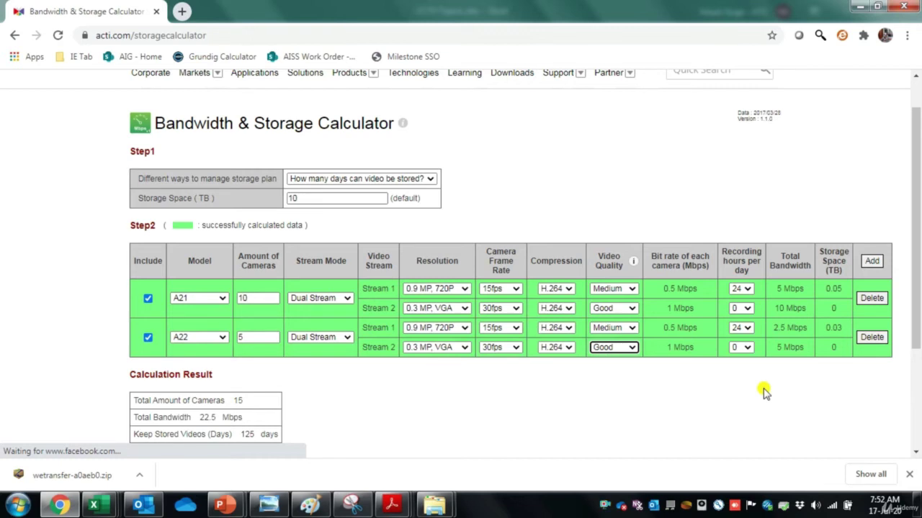
- Change Storage Space from 10 TB to 3 TB, reducing retention to 38 days
drag(916, 252, 916, 277)
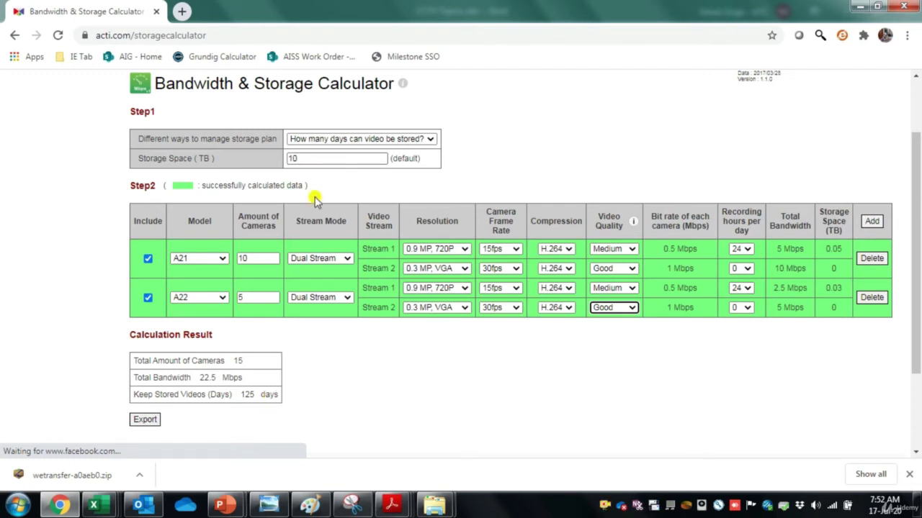
click(308, 159)
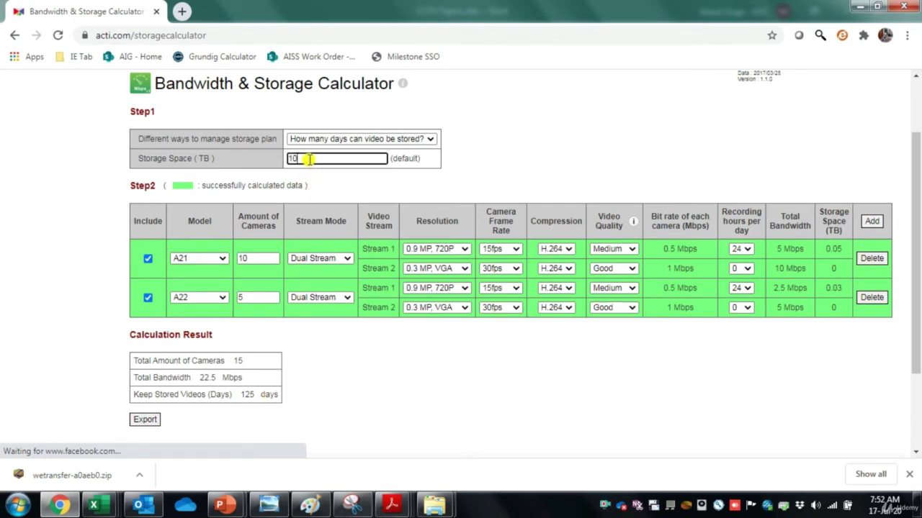
key(BackSpace)
key(BackSpace)
text(3)
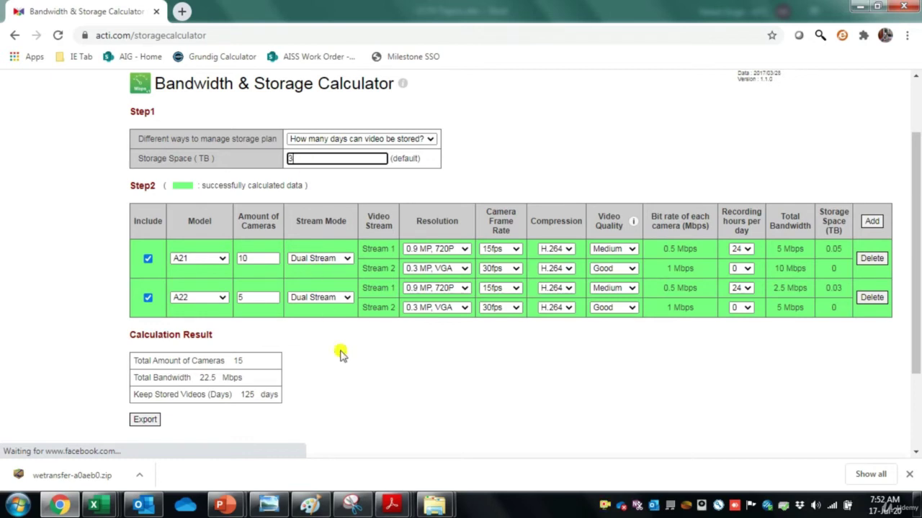
click(383, 380)
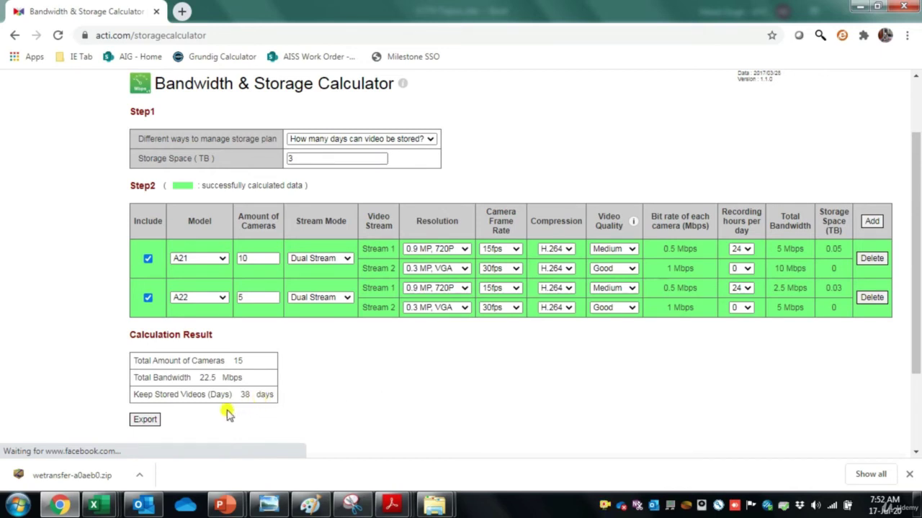
click(301, 161)
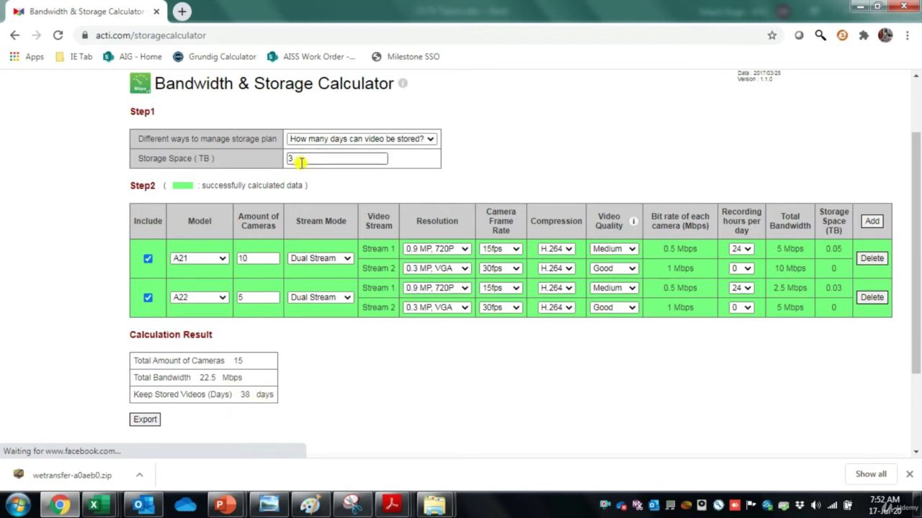
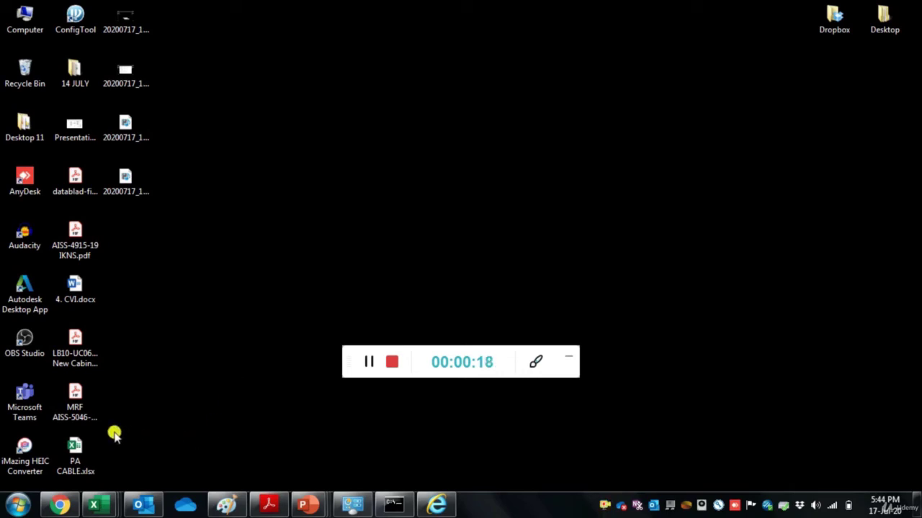
- Open the Network and Sharing Center from the network tray icon's shortcut menu
drag(350, 358, 304, 460)
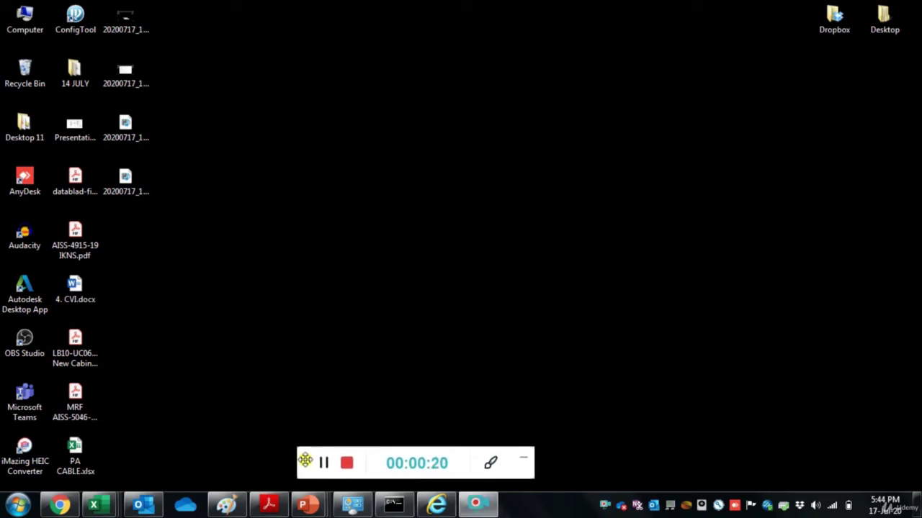
right_click(832, 504)
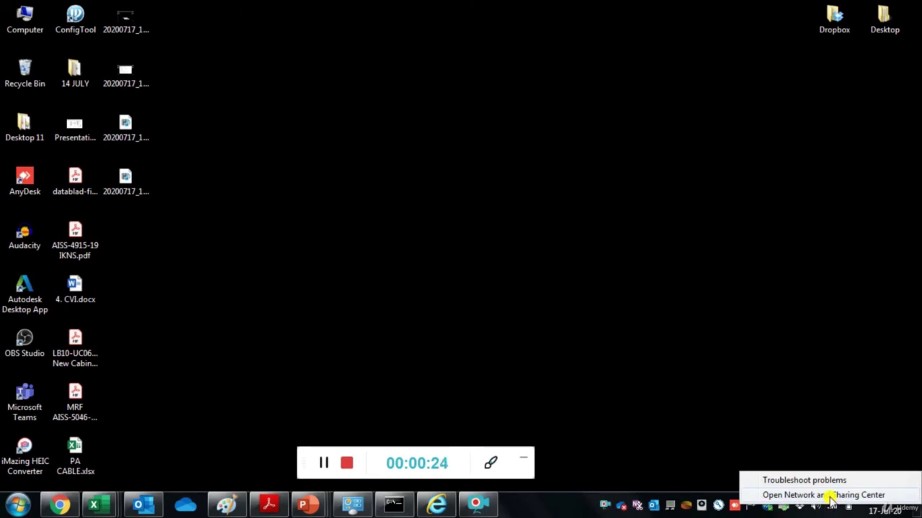
click(830, 494)
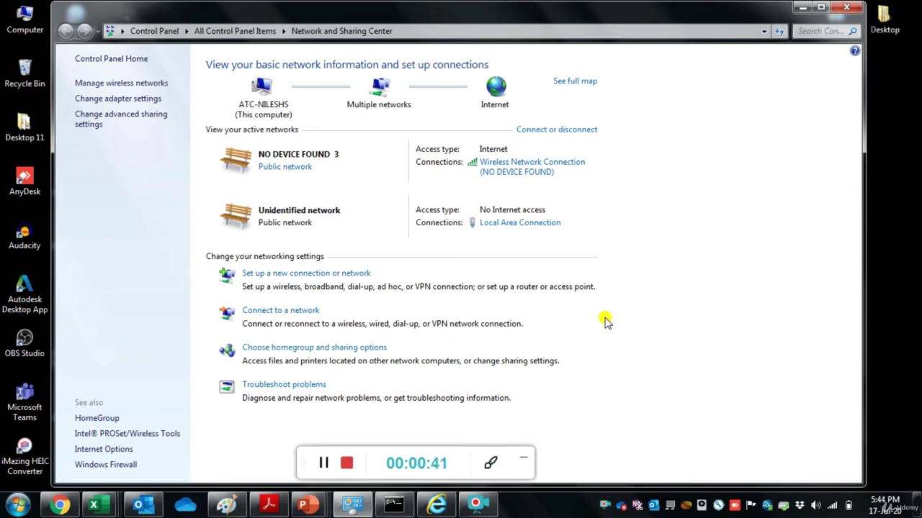
- Open the Internet Protocol Version 4 (TCP/IPv4) properties of the Local Area Connection
click(543, 226)
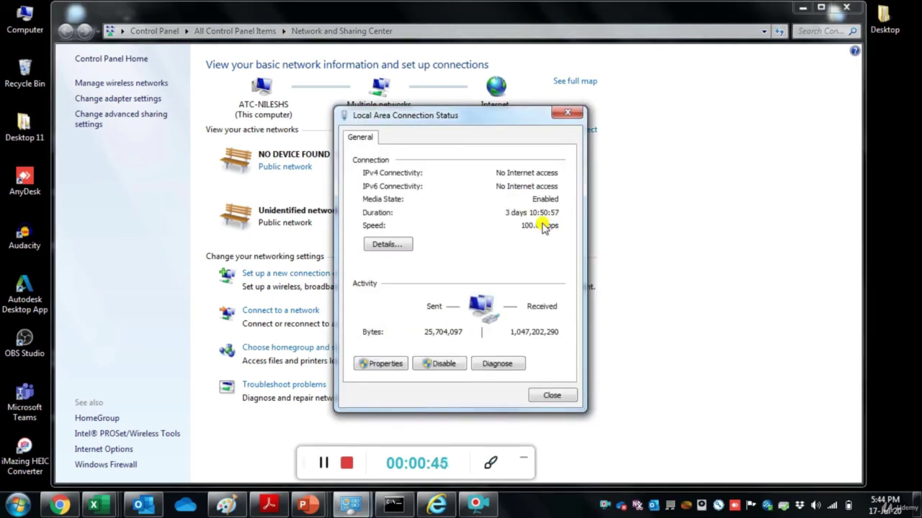
click(393, 367)
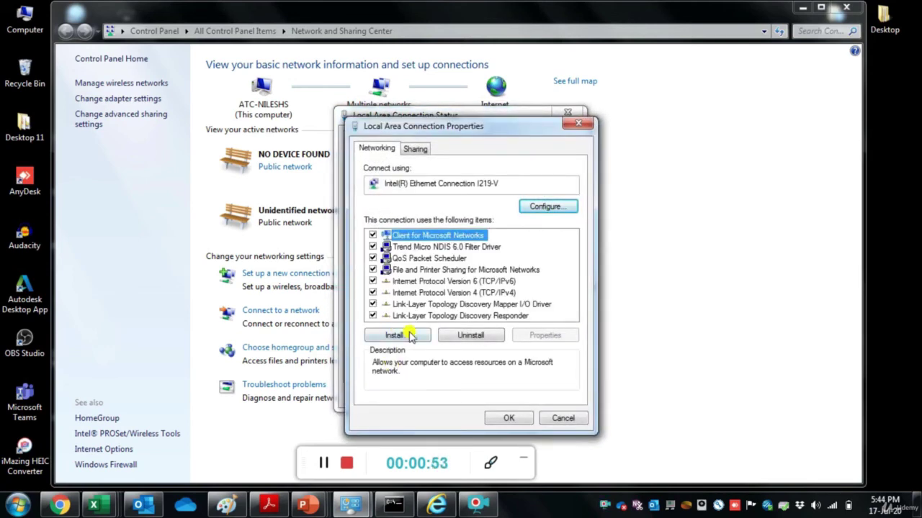
click(473, 294)
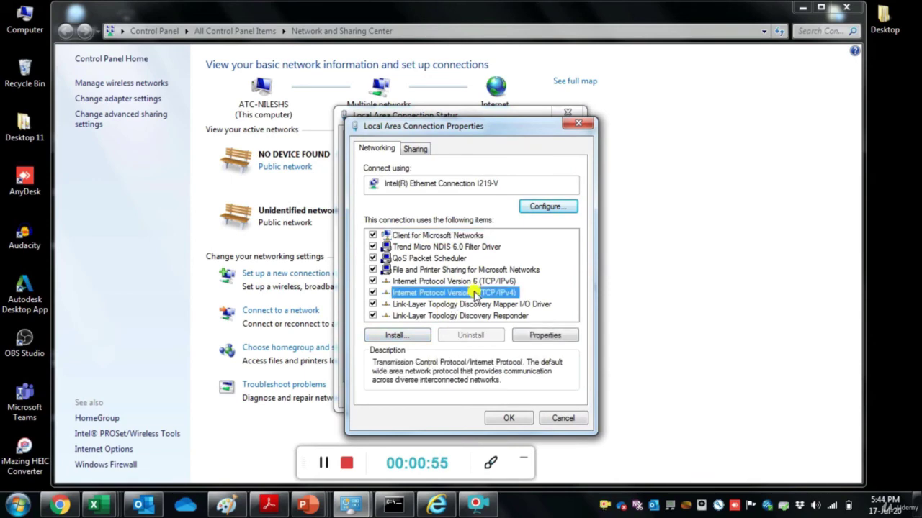
click(545, 336)
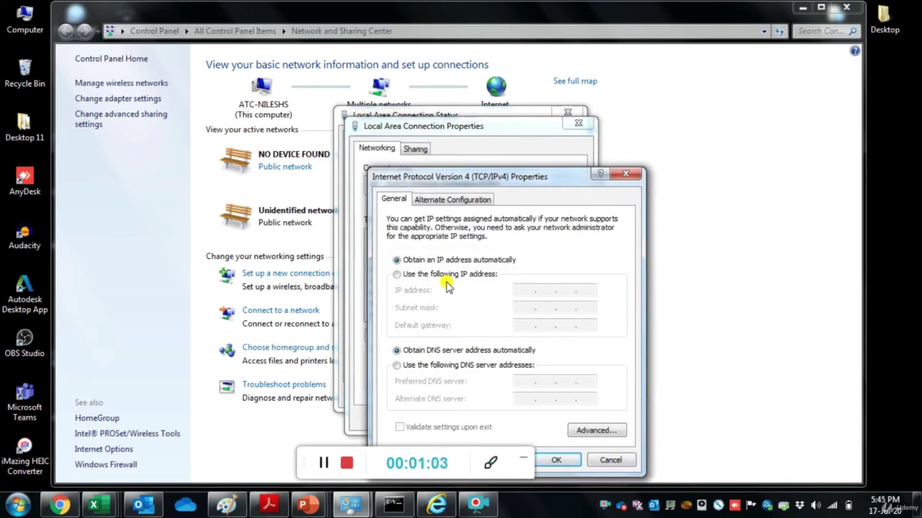
- Set static IP 192.168.2.2, mask 255.255.255.0, gateway 192.168.2.1 and apply
click(442, 277)
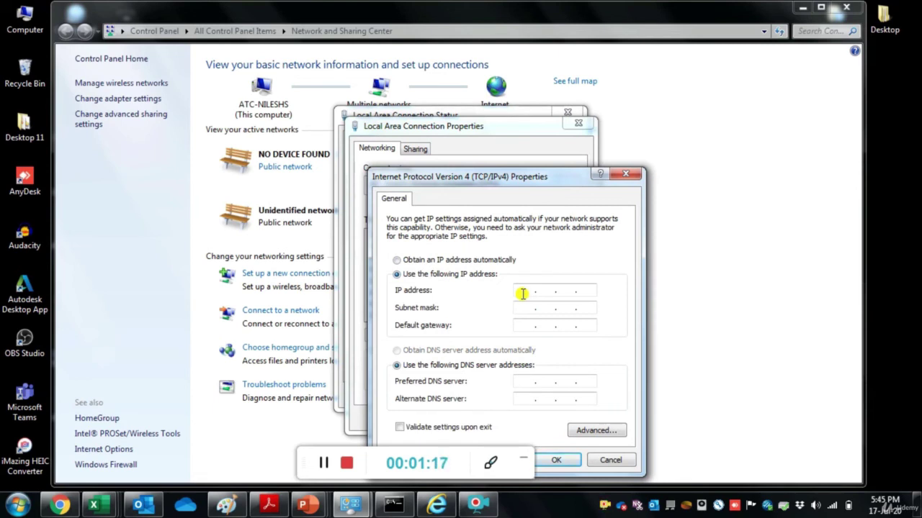
text(192 . 168 . 2 .)
text(2)
key(Tab)
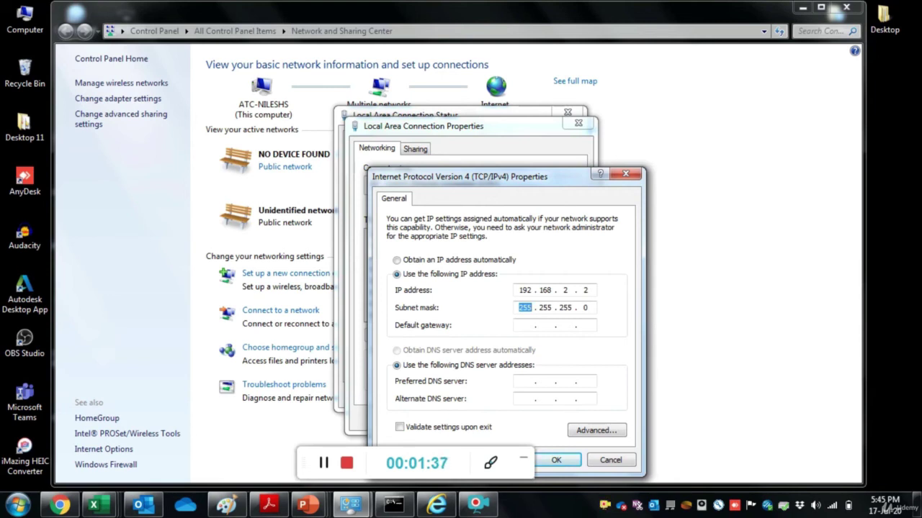
click(525, 325)
text(192 . 168 . 2 . 1)
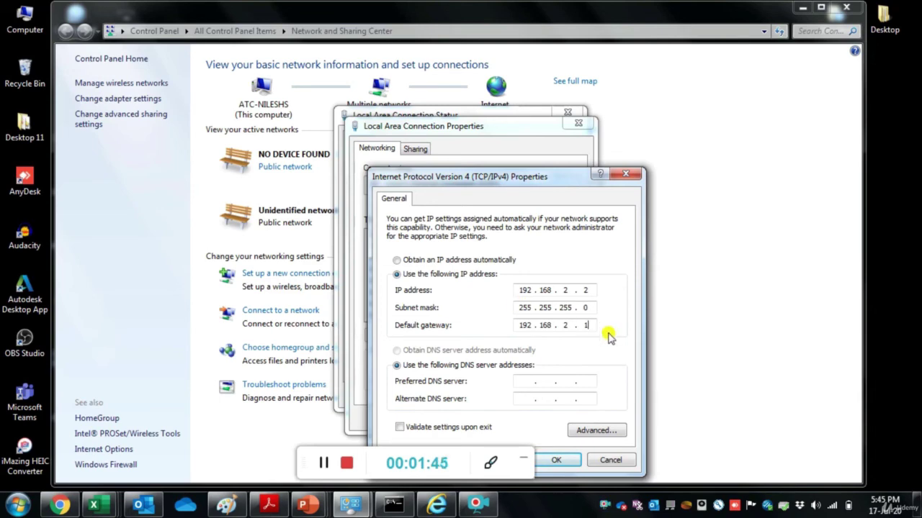
click(558, 460)
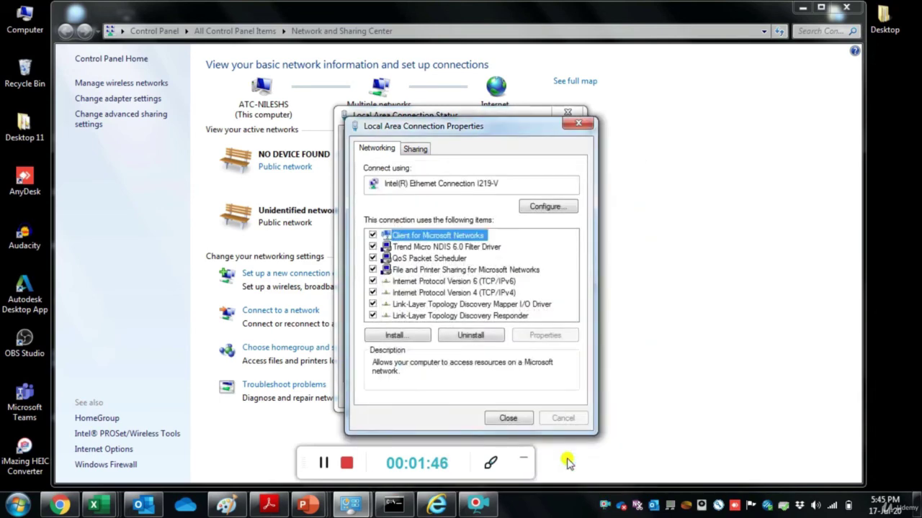
- Close the connection properties, connection status and Network and Sharing Center windows
click(508, 418)
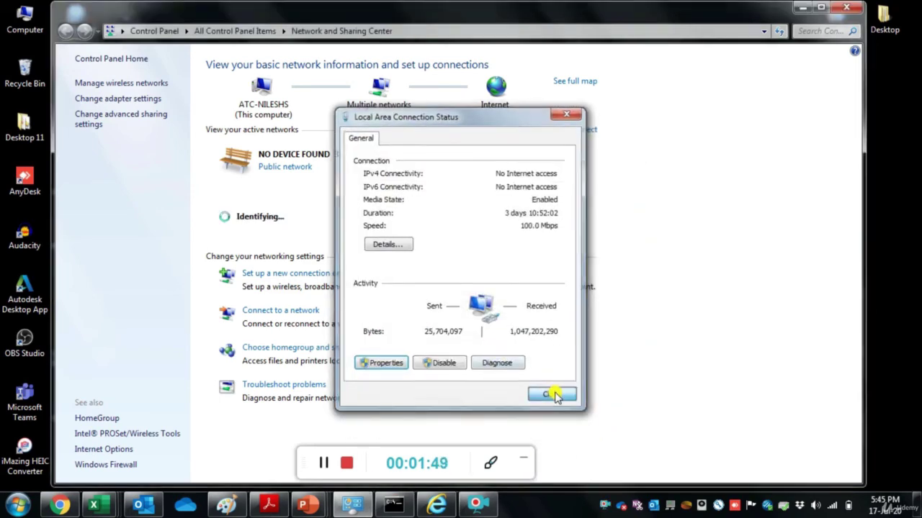
click(552, 396)
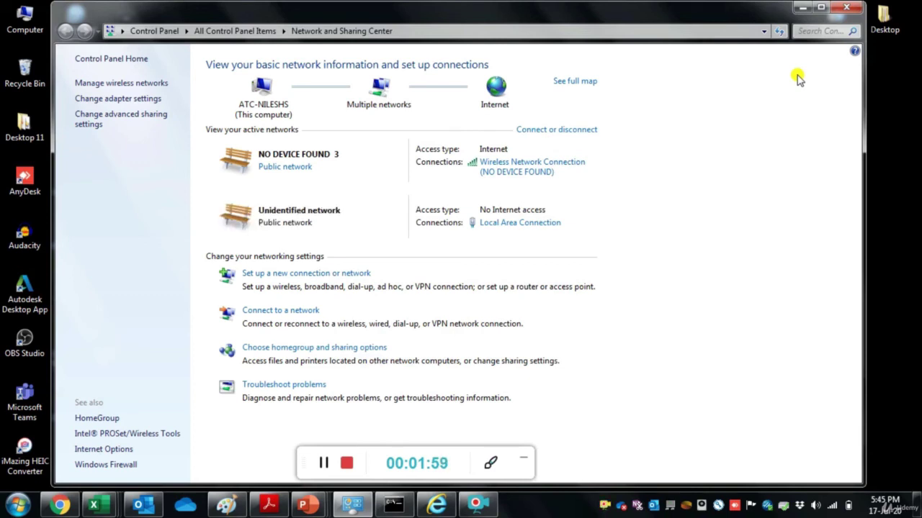
click(846, 7)
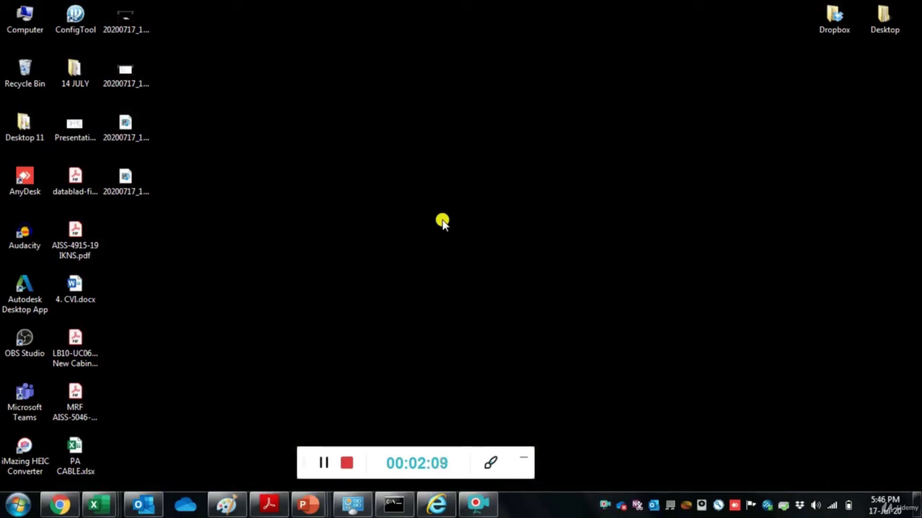
- Launch Command Prompt by running cmd from the Run box
key(super+r)
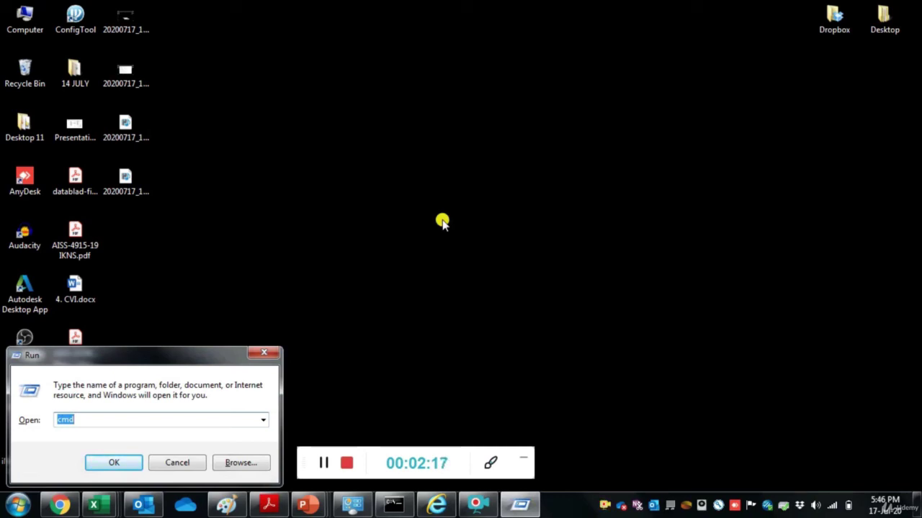
text(c)
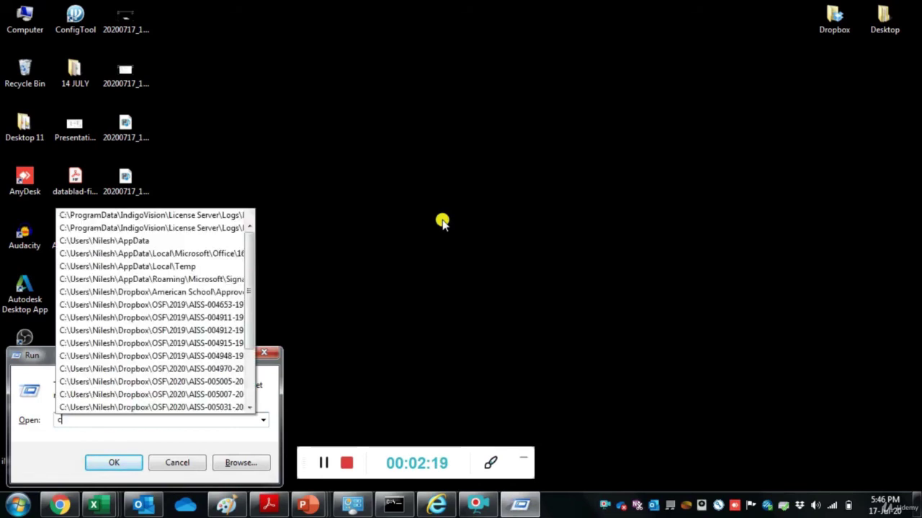
text(md)
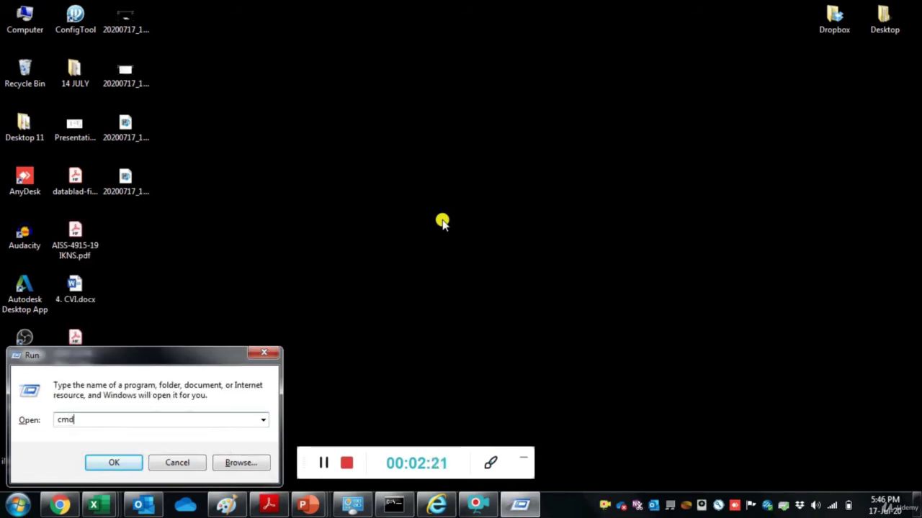
key(Return)
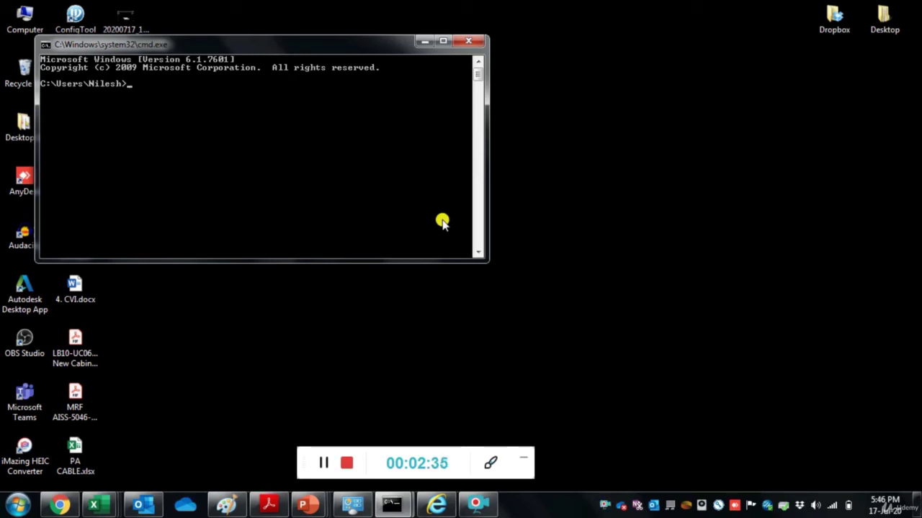
- Ping 192.168.2.100, confirm four replies with 0% loss, then close the prompt
text(ping 192)
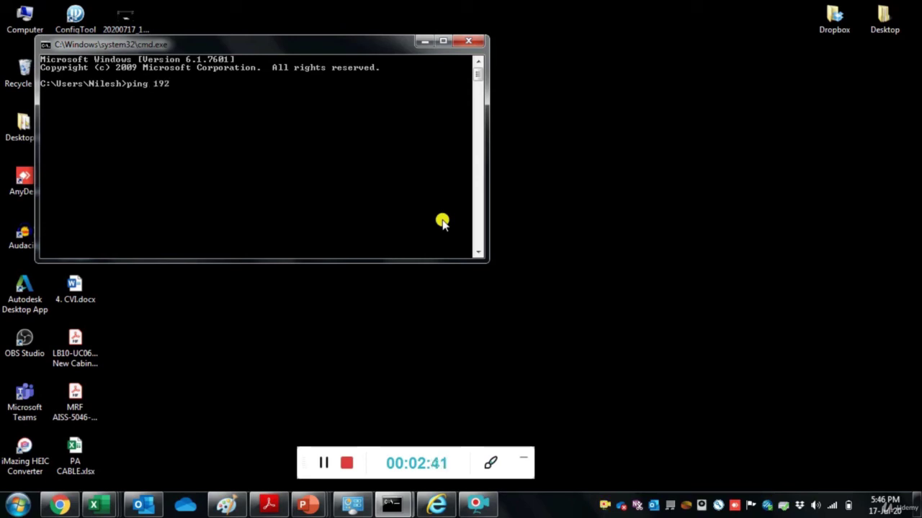
text(.168.2.100)
key(Return)
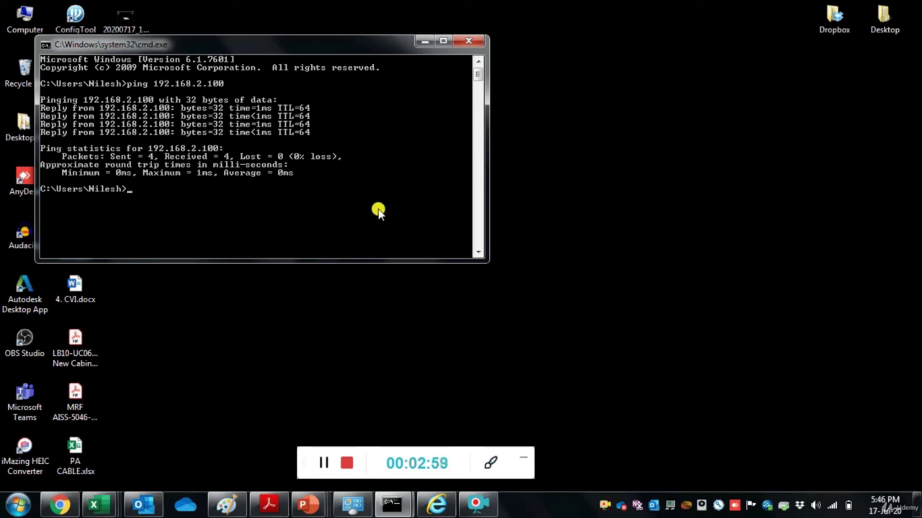
click(470, 42)
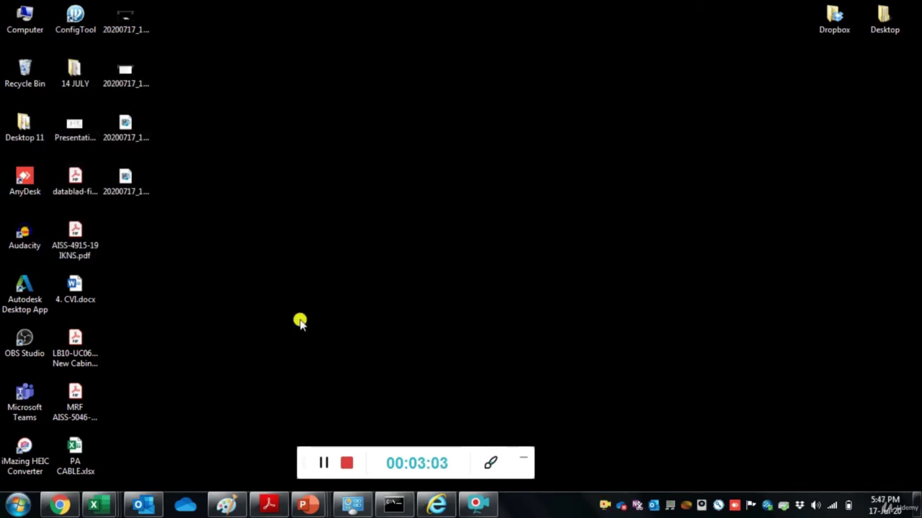
- Launch Internet Explorer from the Start menu and browse to 192.168.2.100
click(20, 506)
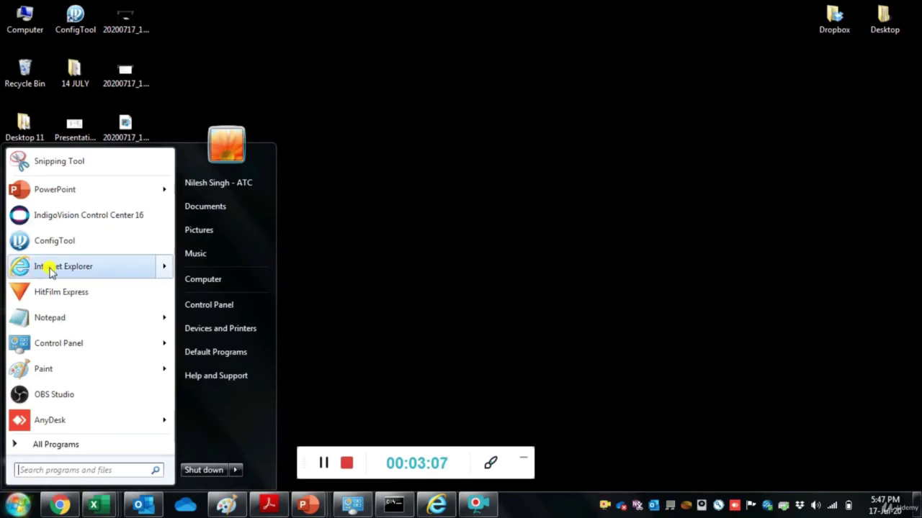
click(51, 269)
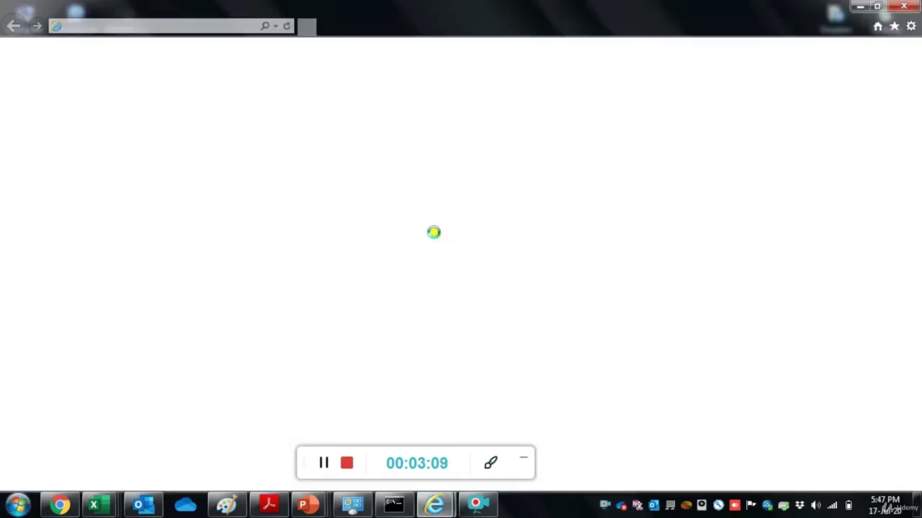
click(160, 29)
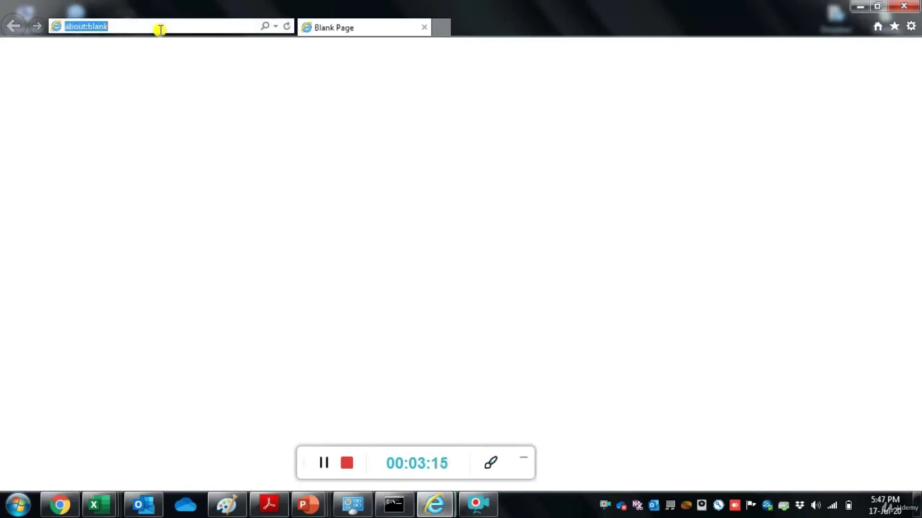
text(192)
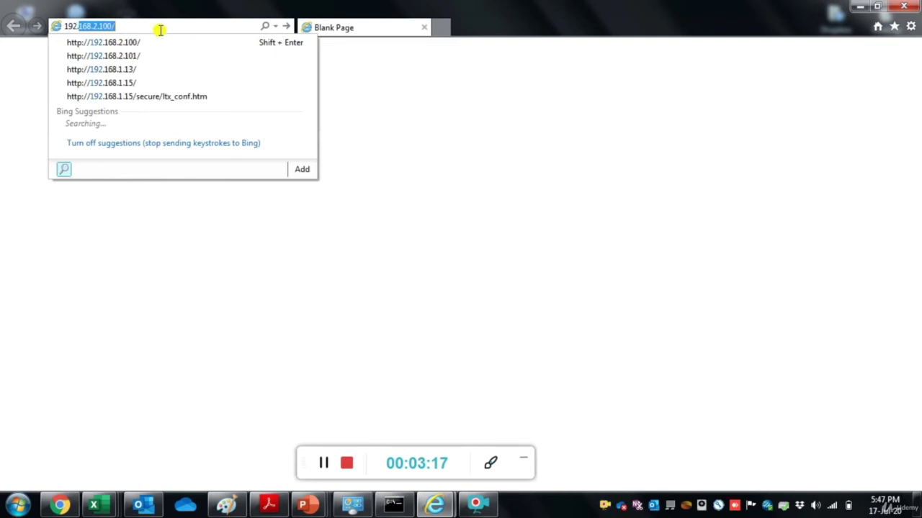
text(.168)
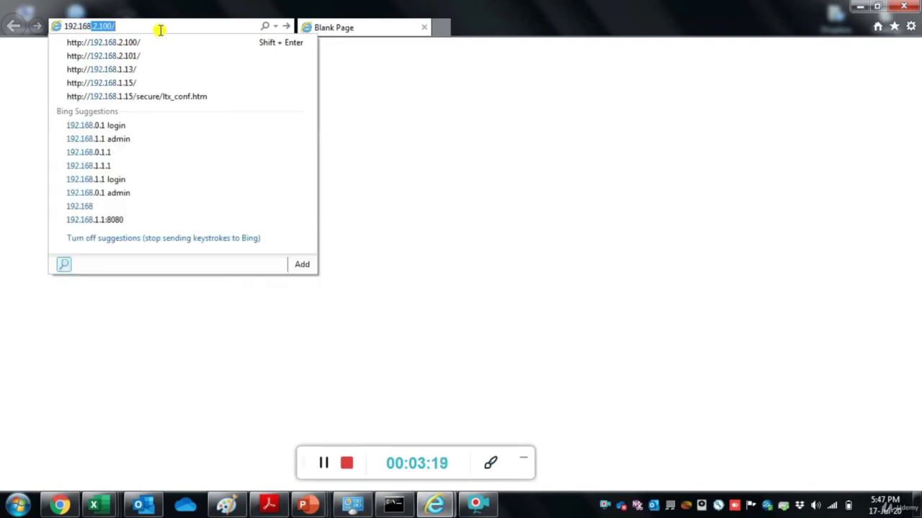
text(.2.)
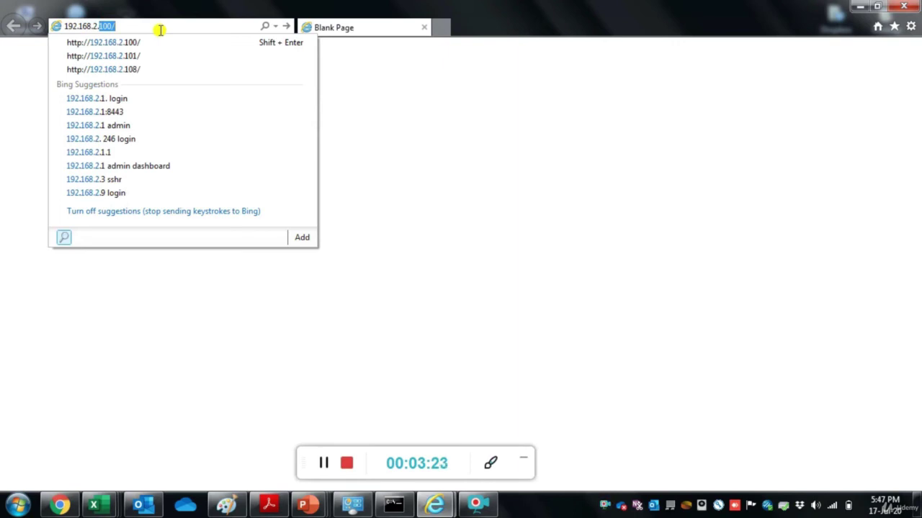
key(Return)
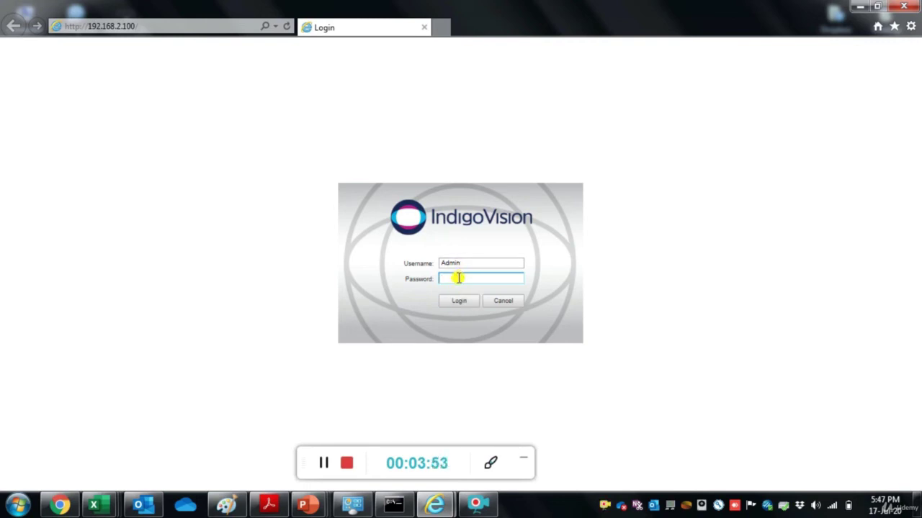
- Log in to the camera with its password to reach the Main Entrance live feed
key(Return)
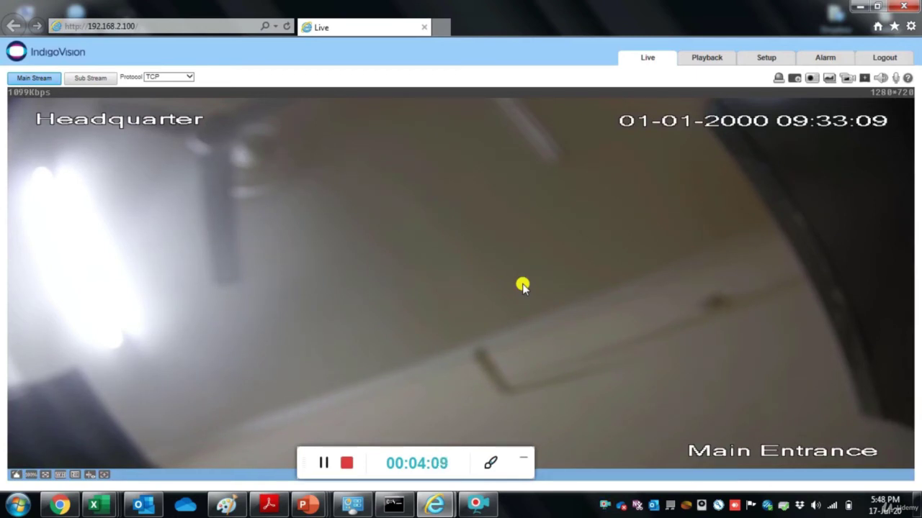
click(493, 463)
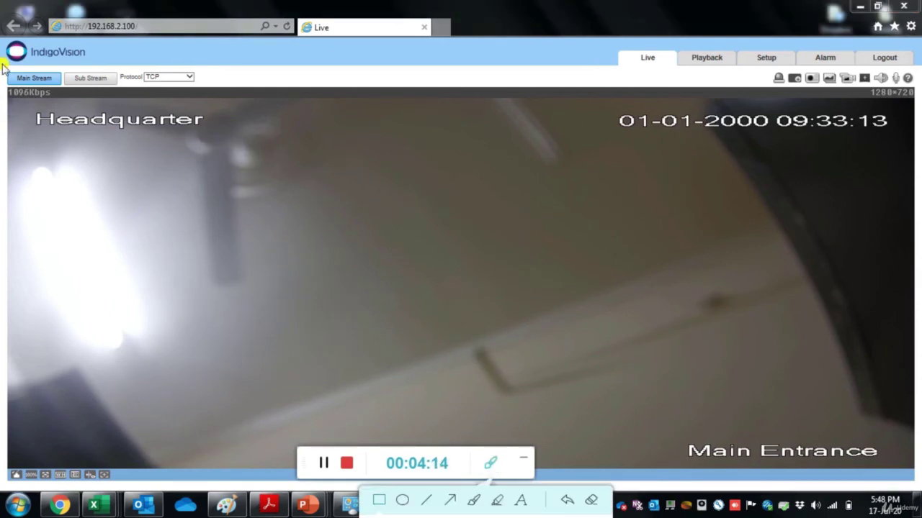
drag(5, 65, 62, 92)
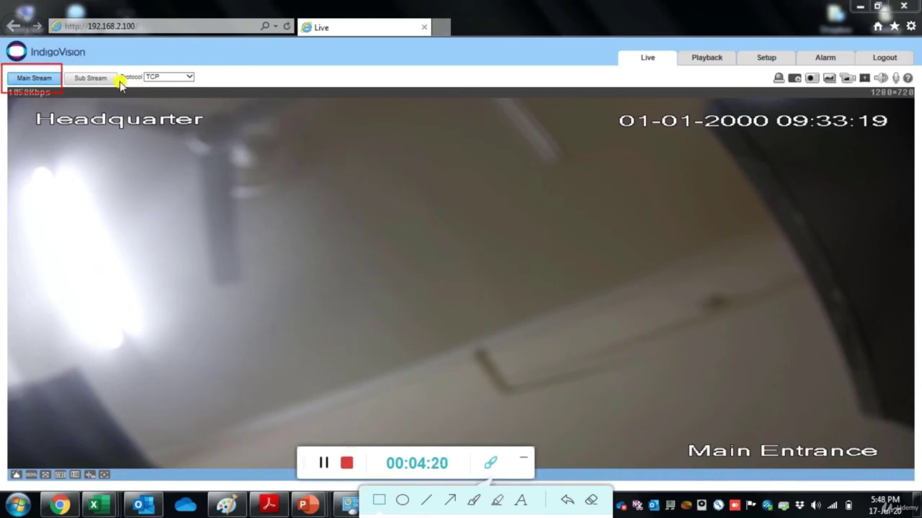
mouse_move(128, 95)
mouse_down()
mouse_move(64, 45)
mouse_move(65, 53)
mouse_up()
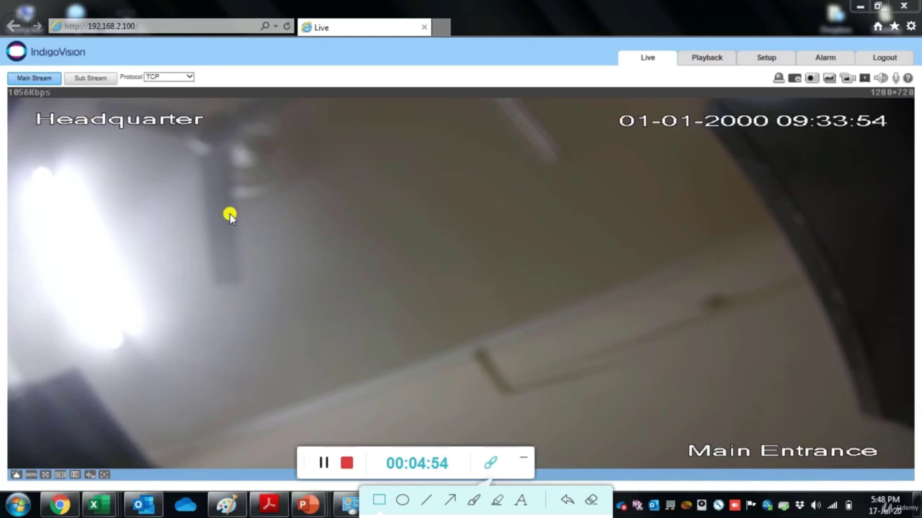
click(378, 500)
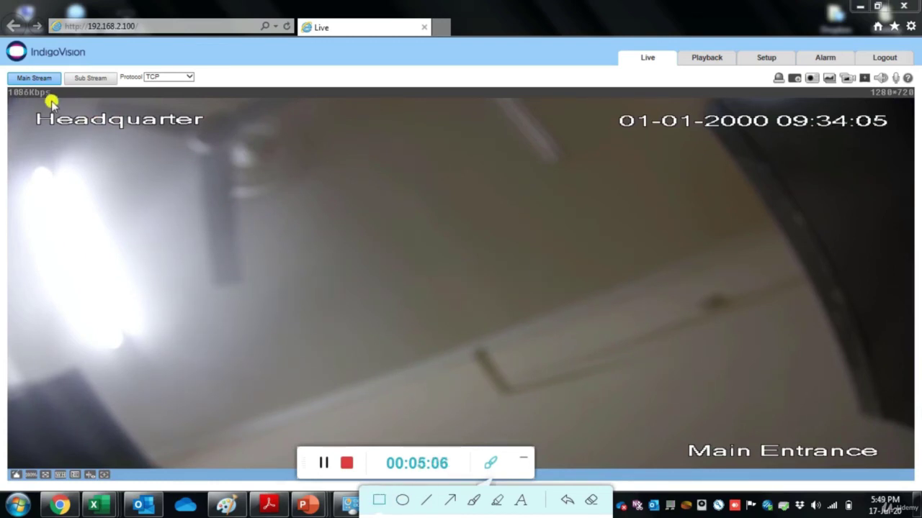
drag(55, 101, 4, 82)
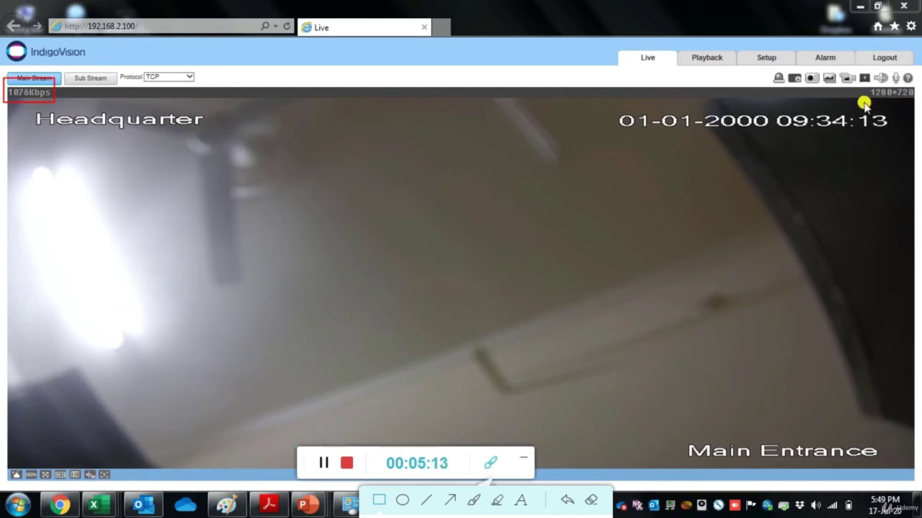
drag(863, 102, 912, 84)
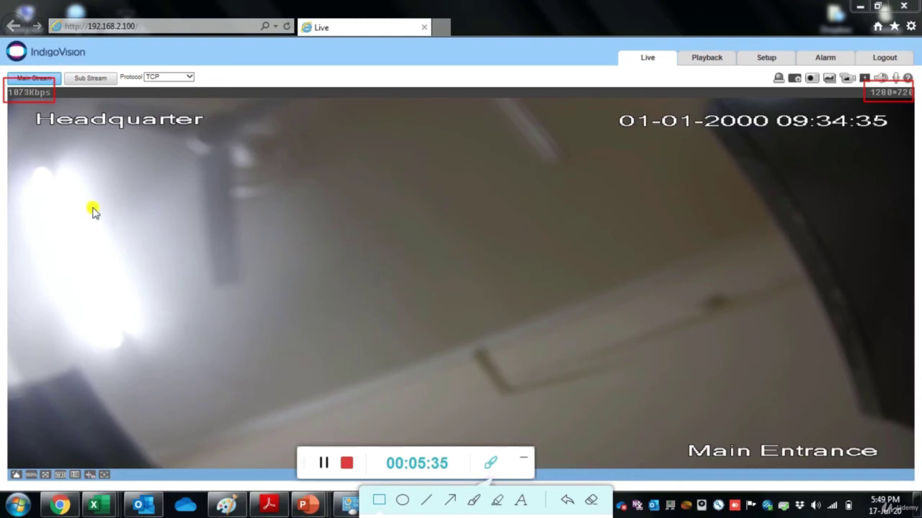
mouse_move(225, 148)
mouse_down()
mouse_move(127, 103)
mouse_move(31, 97)
mouse_up()
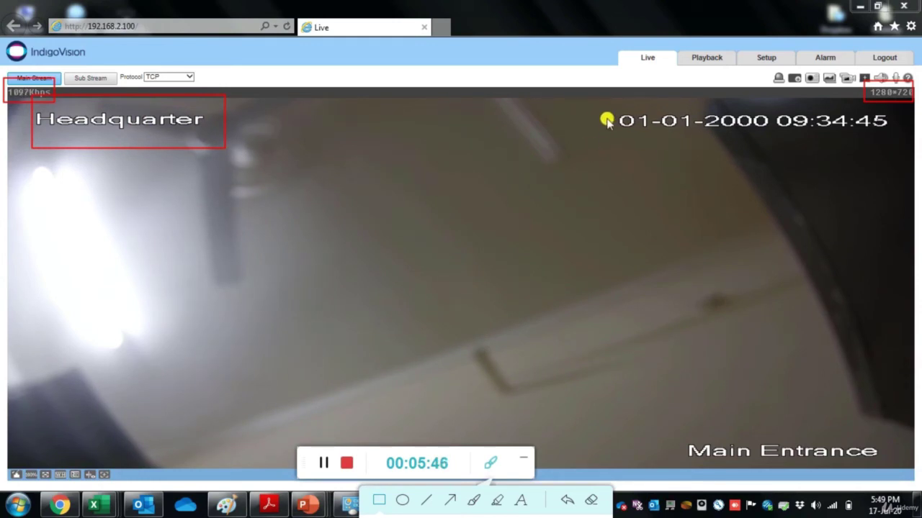
mouse_move(601, 94)
mouse_down()
mouse_move(755, 129)
mouse_move(911, 143)
mouse_up()
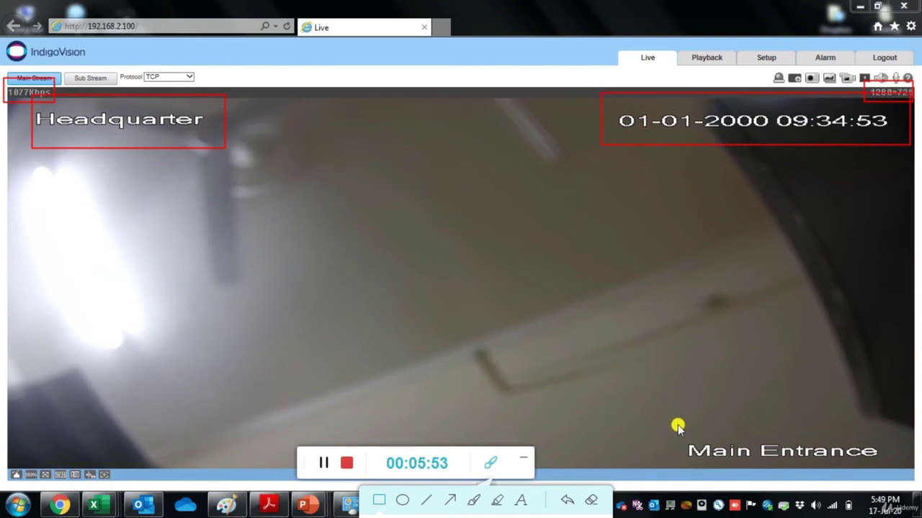
mouse_move(672, 424)
mouse_down()
mouse_move(787, 456)
mouse_move(891, 465)
mouse_up()
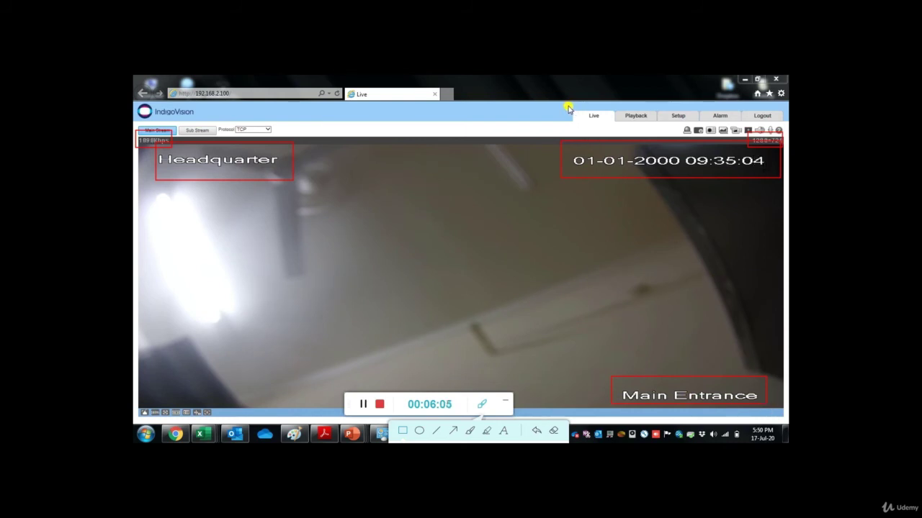
mouse_move(566, 106)
mouse_down()
mouse_move(671, 123)
mouse_move(782, 122)
mouse_up()
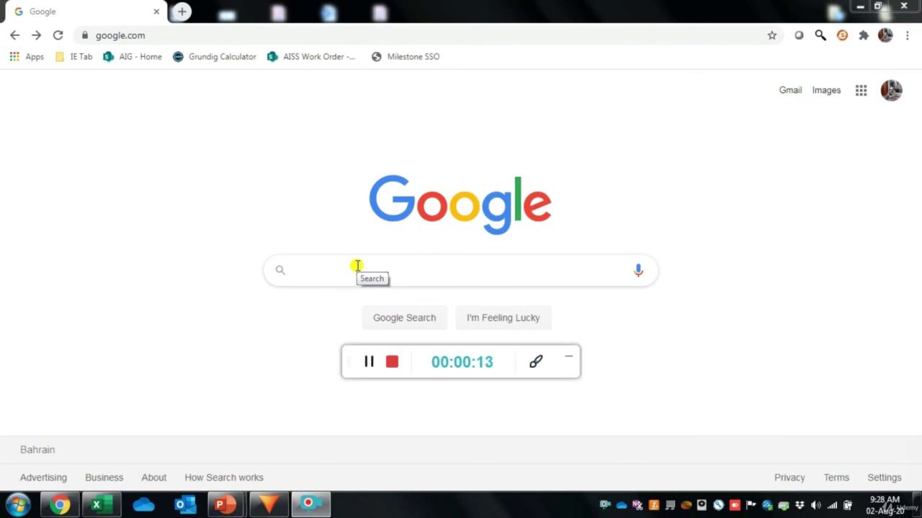
- Search Google for 'download advance ip scanner' and open the advanced-ip-scanner.com result
click(357, 266)
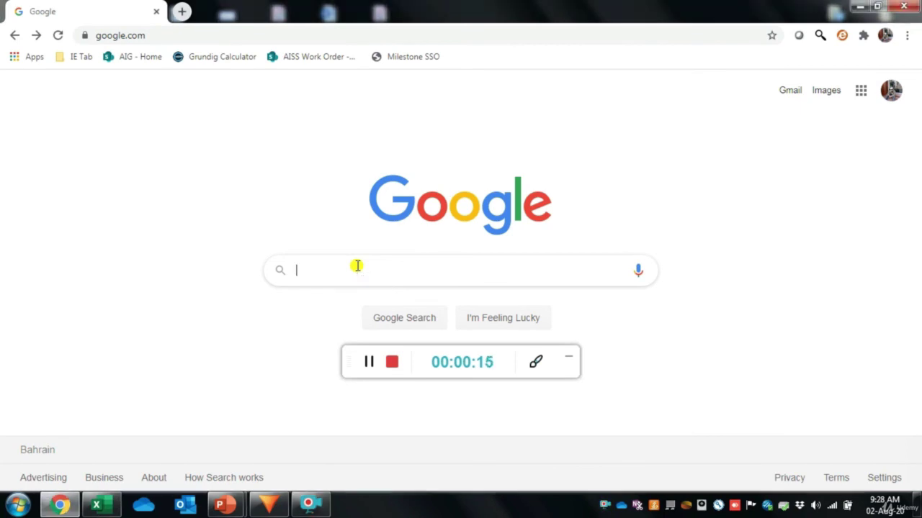
text(dow)
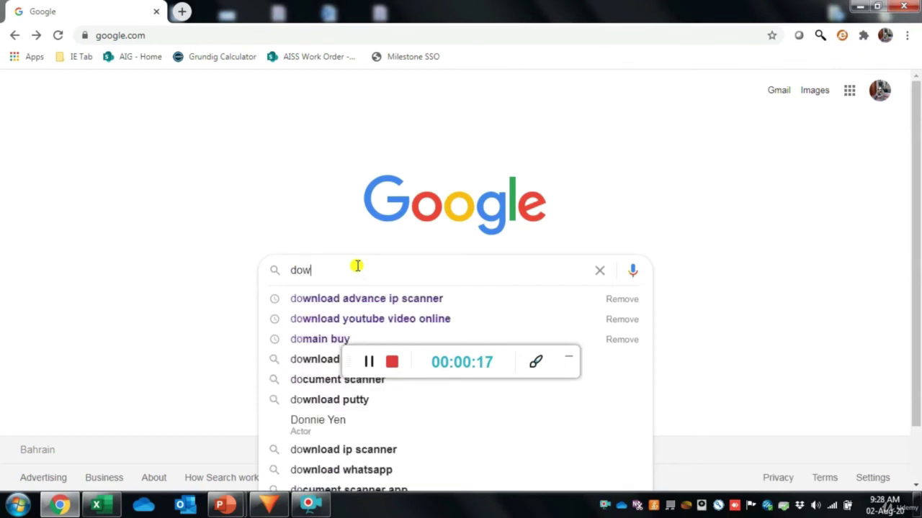
text(nload advan)
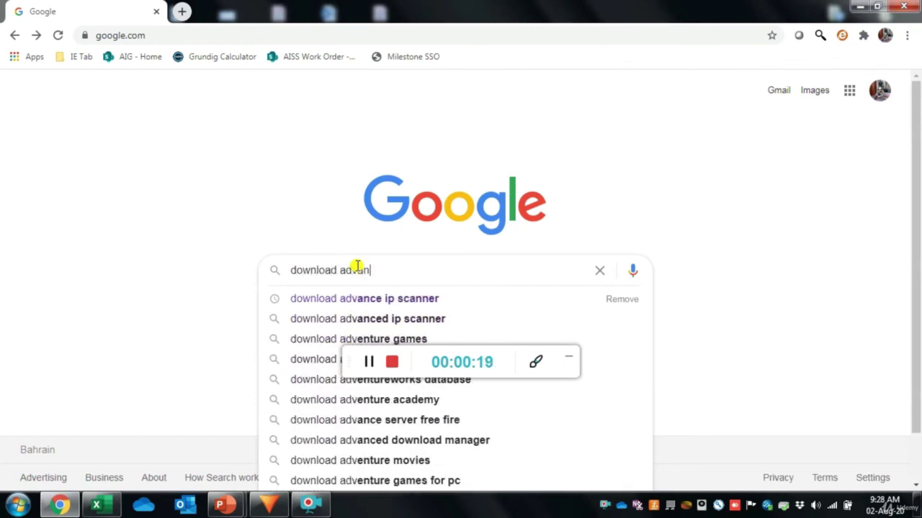
text(ce ip scanner)
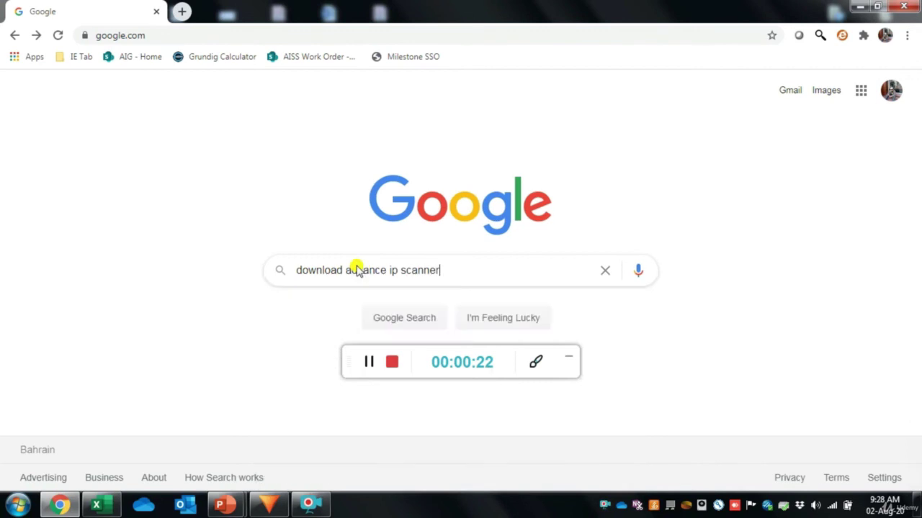
key(Return)
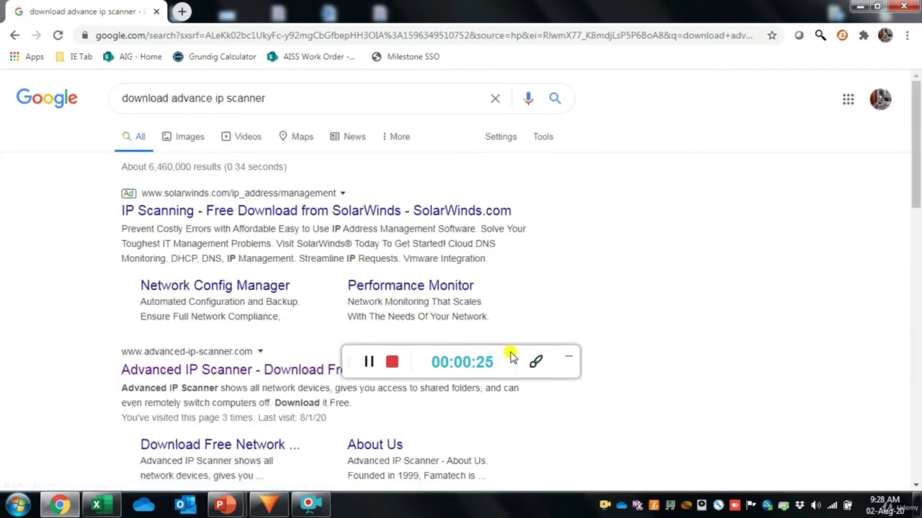
drag(355, 356, 366, 505)
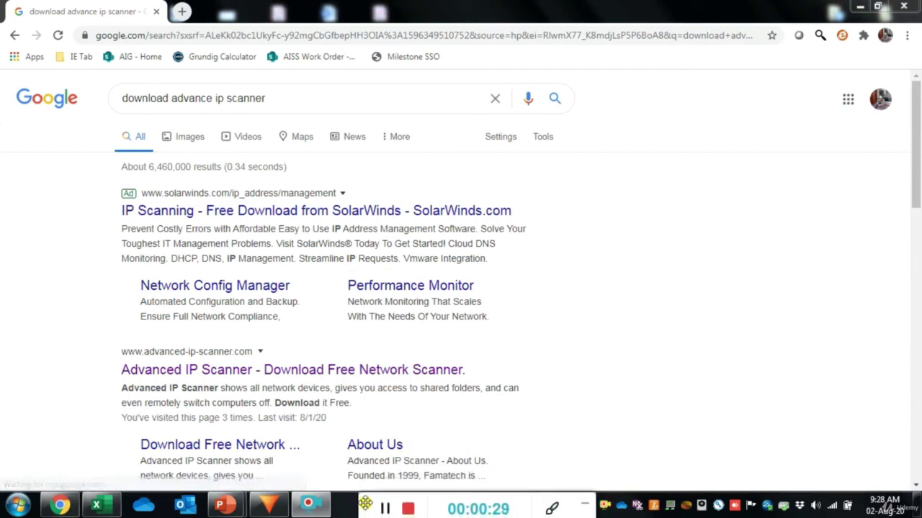
drag(915, 118, 918, 161)
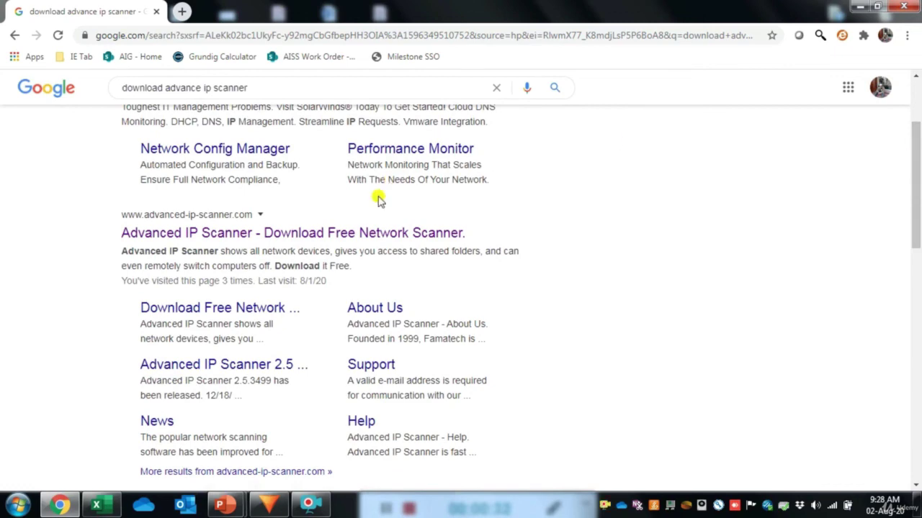
click(324, 236)
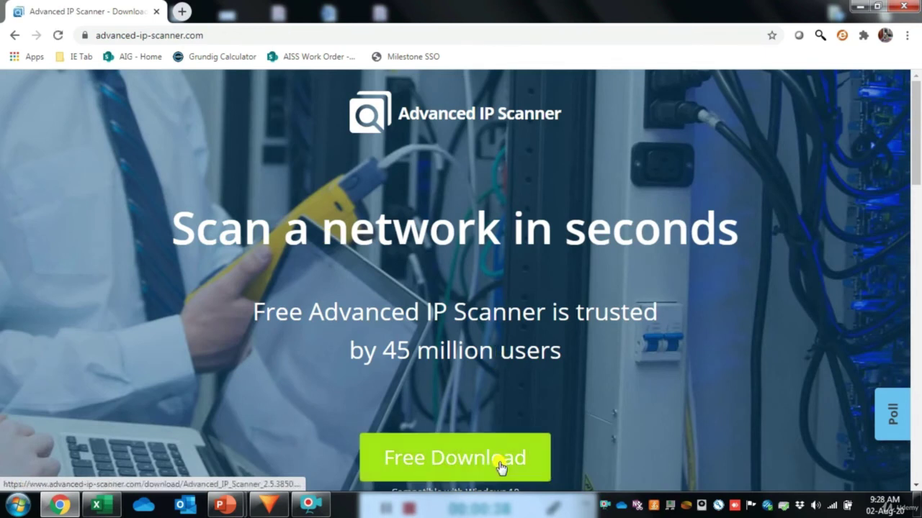
- Download Advanced_IP_Scanner_2.5.3850.exe and run it, allowing it past the security warning
click(501, 467)
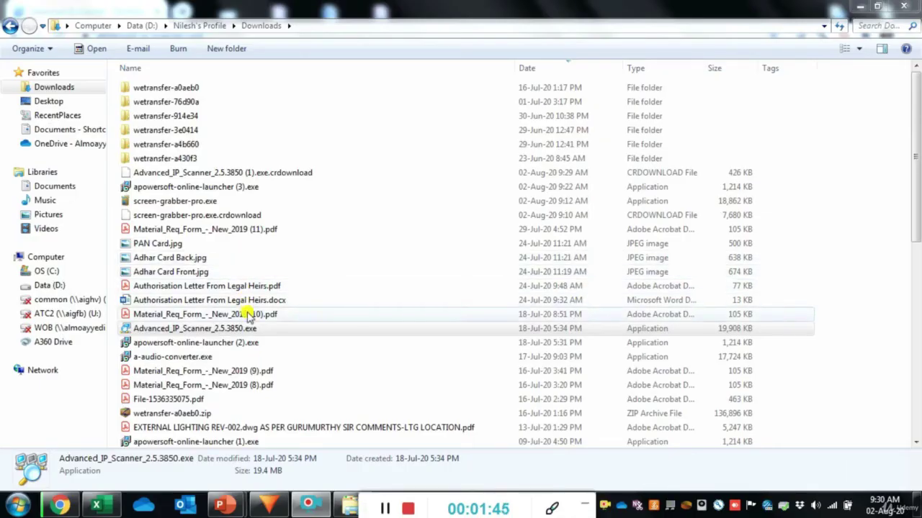
click(243, 328)
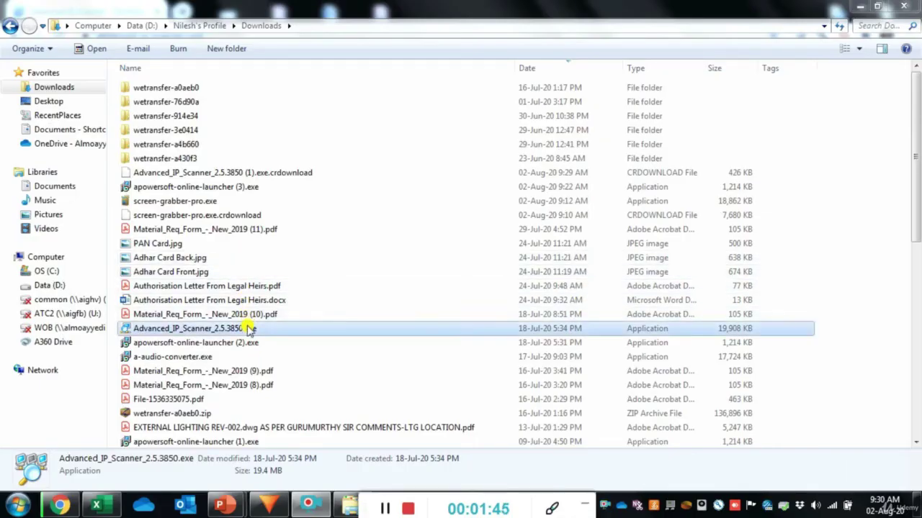
double_click(245, 331)
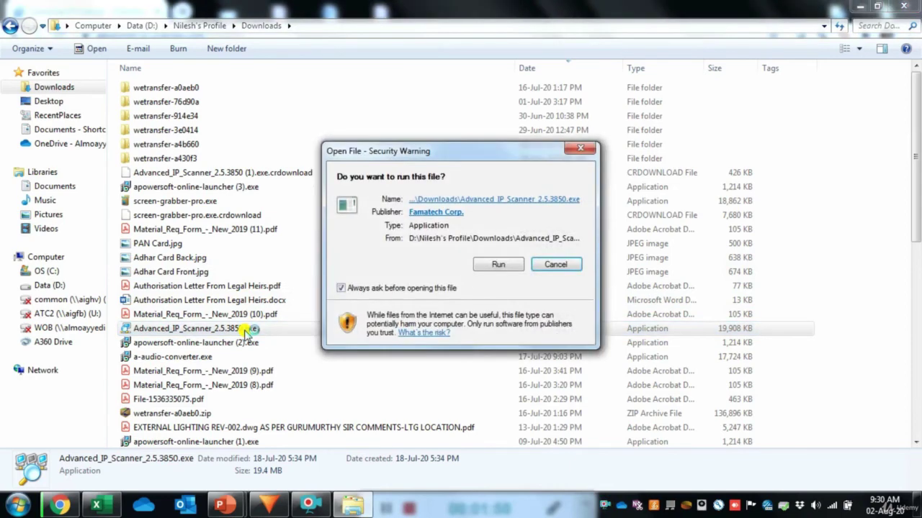
click(508, 263)
- Minimize the Downloads folder and Chrome, then restore Chrome from the taskbar
click(859, 5)
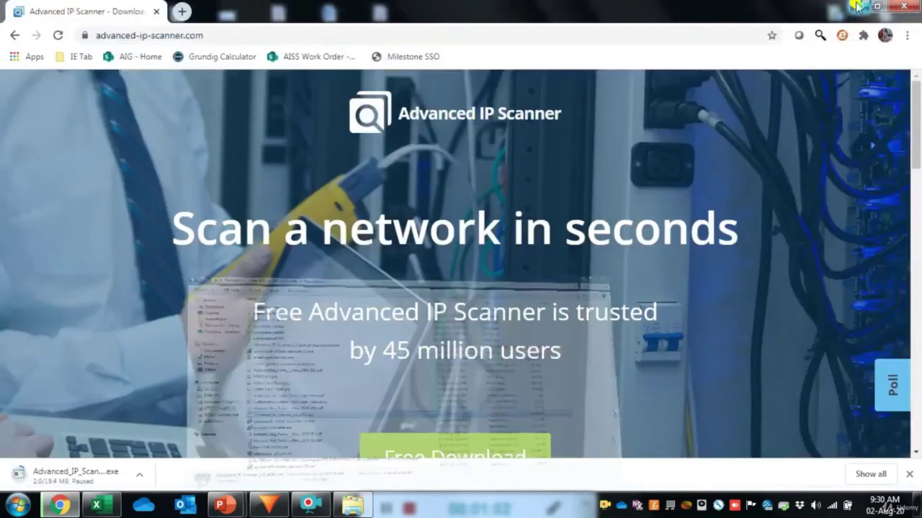
click(862, 7)
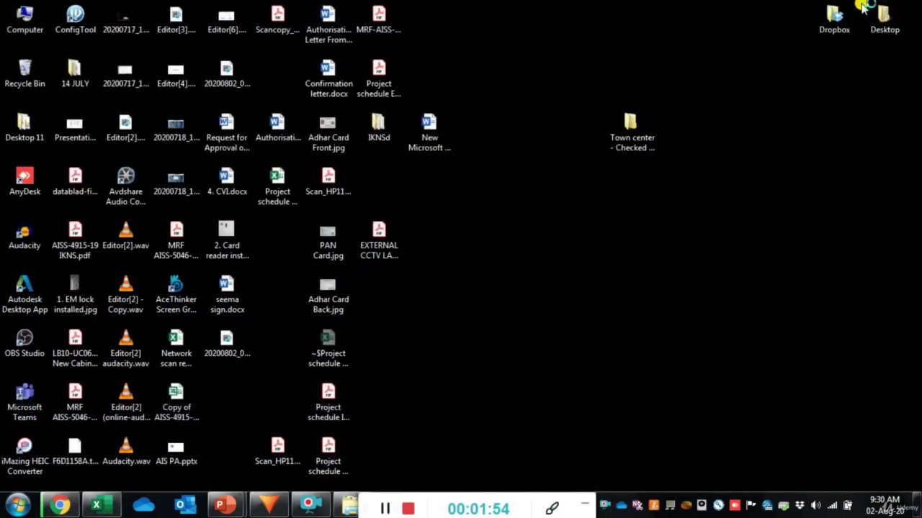
click(60, 504)
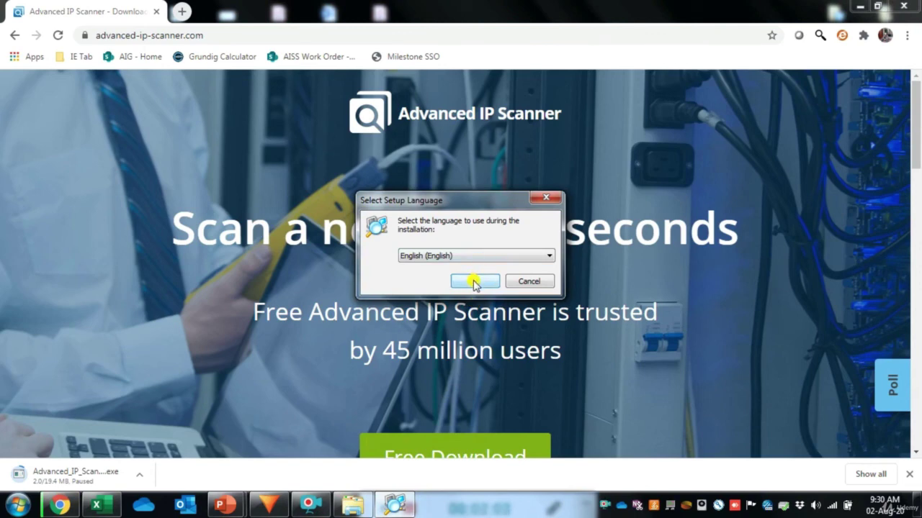
- Install Advanced IP Scanner in English with the Install option, accepting the licence agreement
click(475, 281)
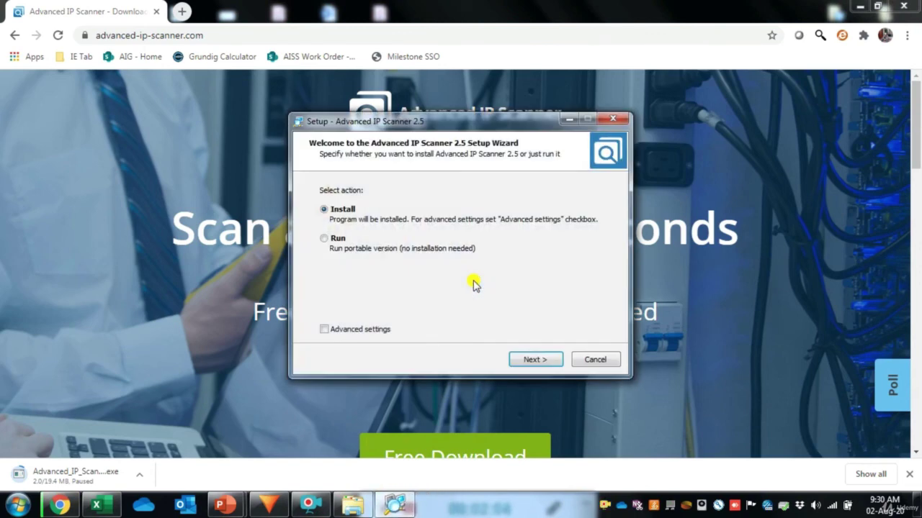
click(539, 360)
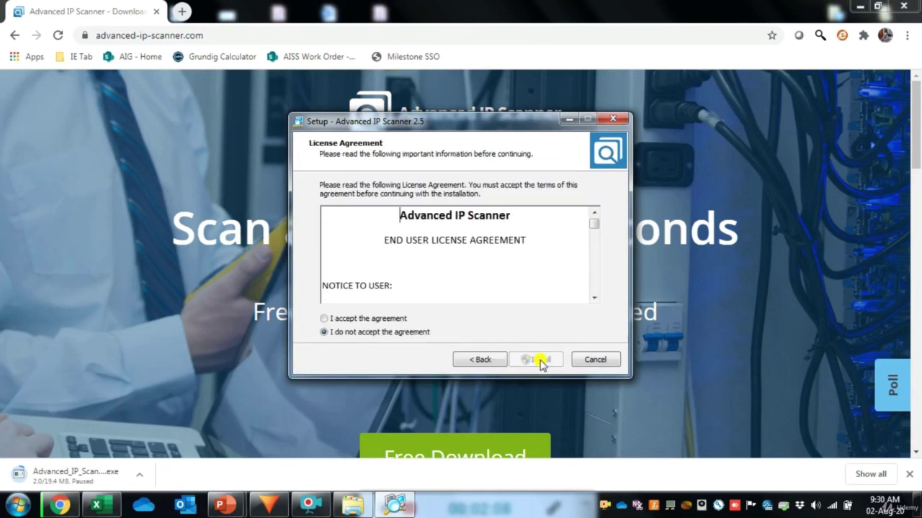
click(344, 320)
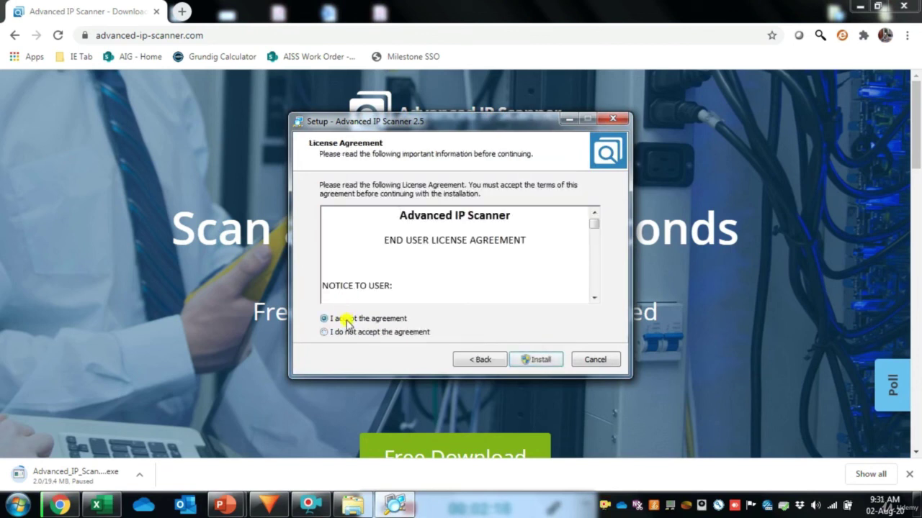
click(522, 359)
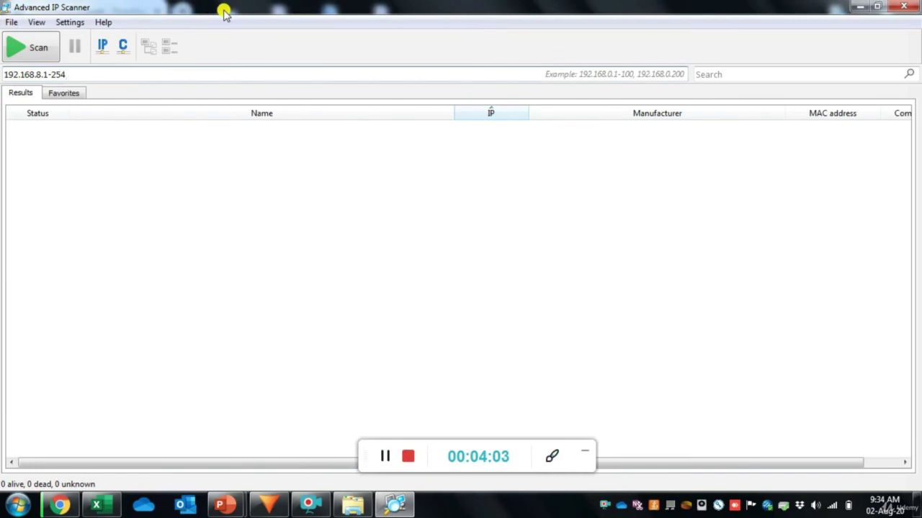
click(8, 23)
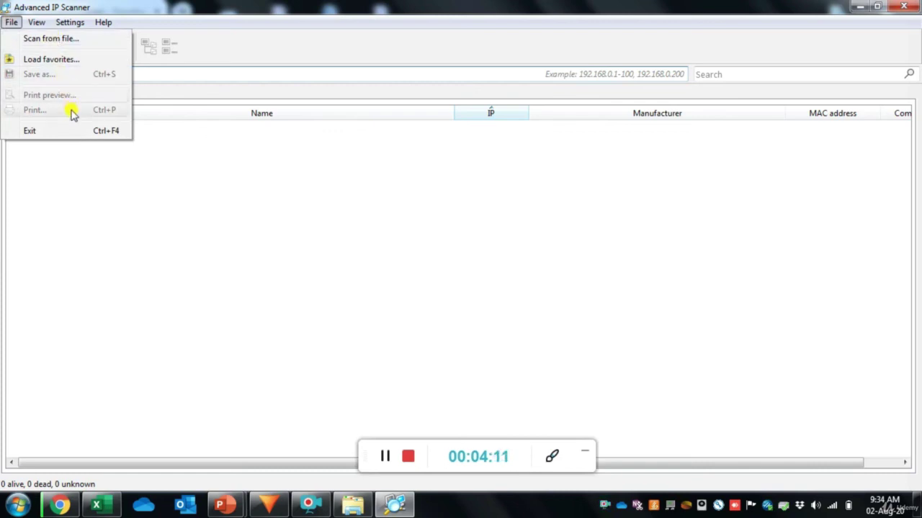
click(36, 22)
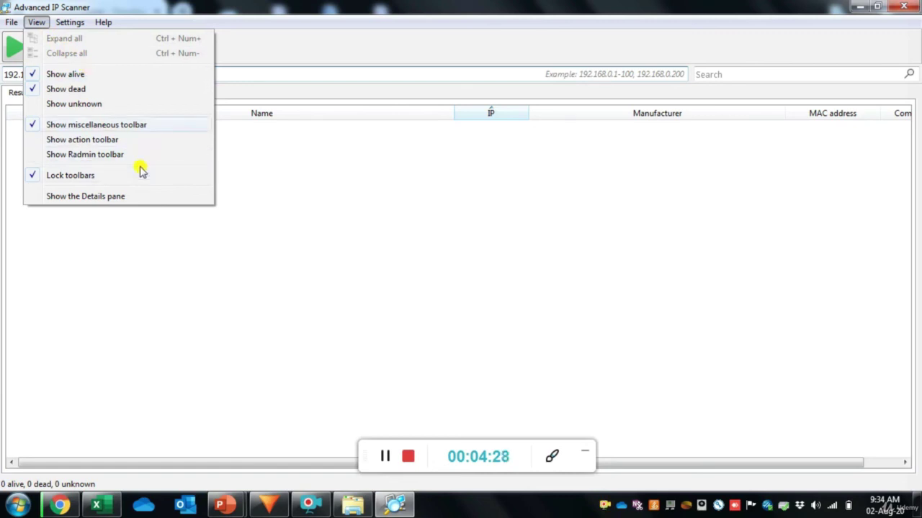
mouse_move(69, 23)
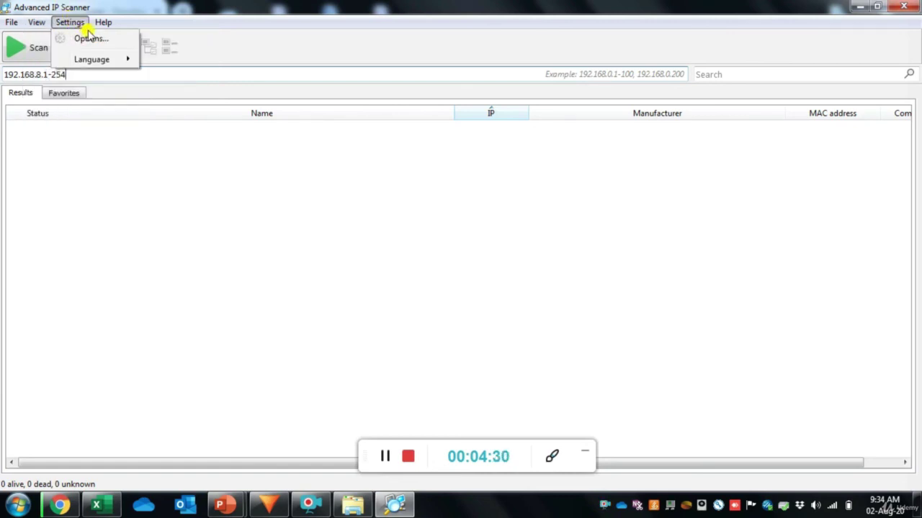
click(90, 41)
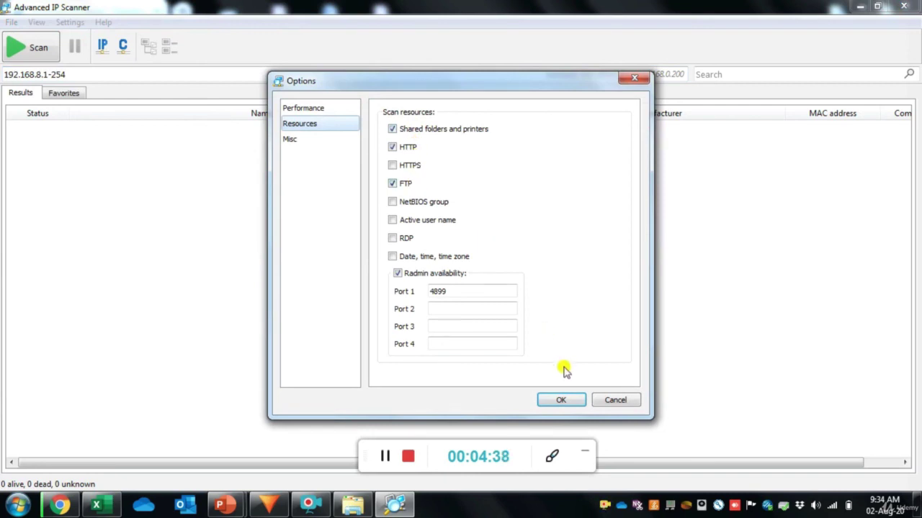
click(569, 399)
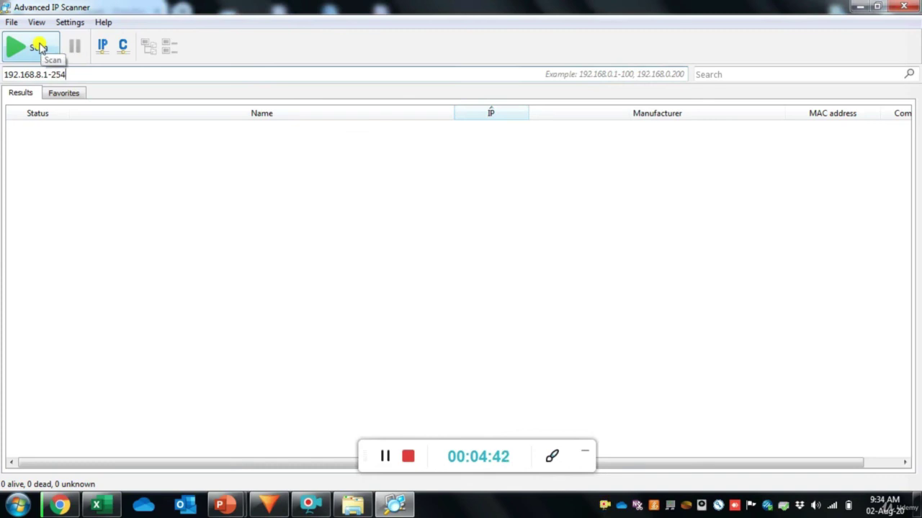
- Replace the old 192.168.8.1-254 scan range with 192.168.2.1-192.168.2.254
click(87, 75)
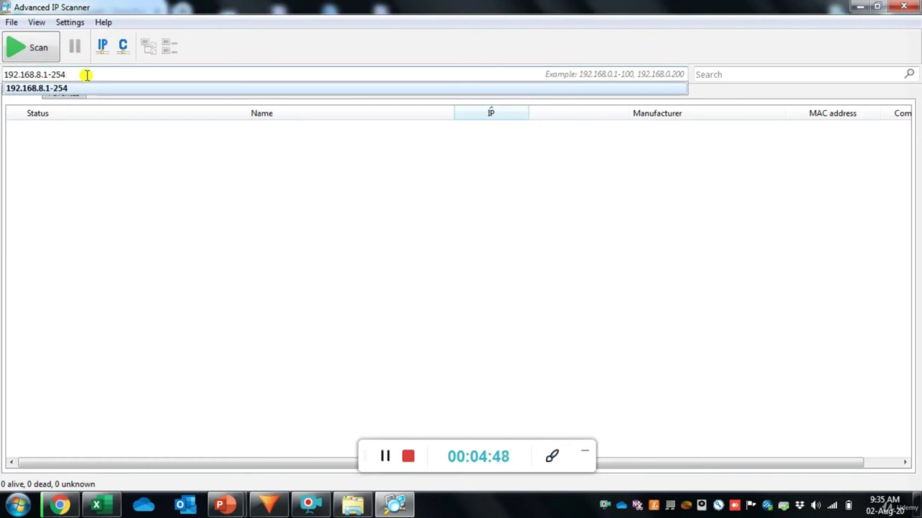
double_click(86, 74)
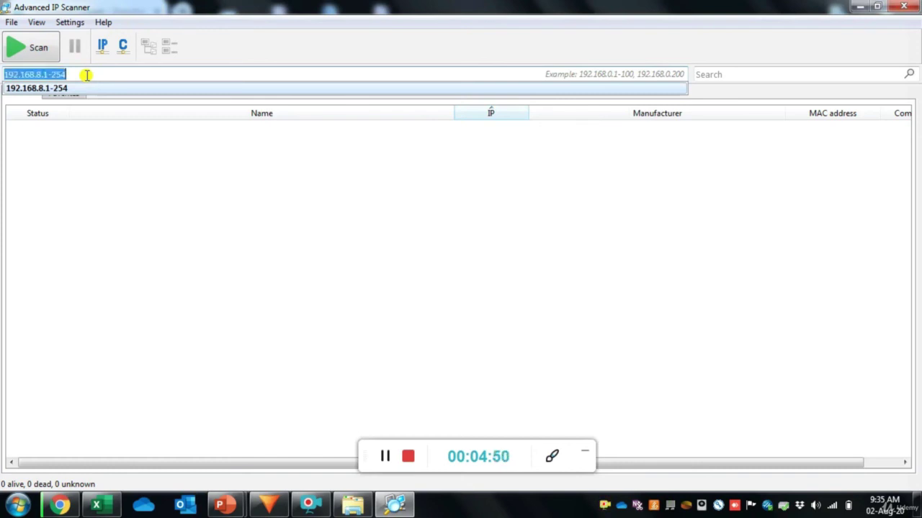
text(192.16)
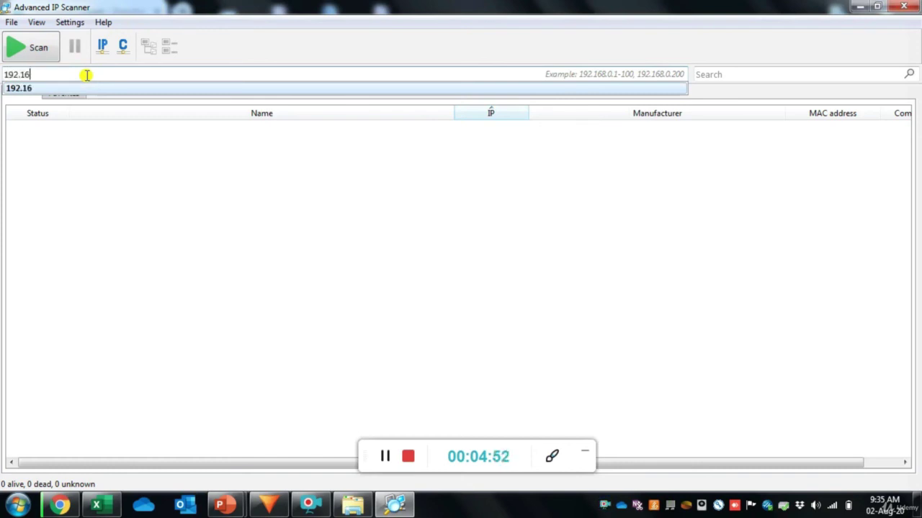
text(8.2.)
text(1)
text(-192.168)
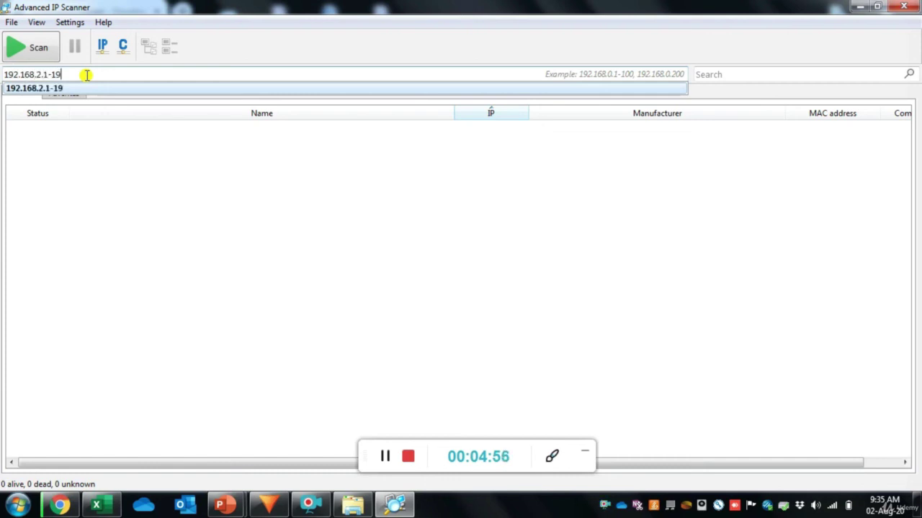
text(.2.254)
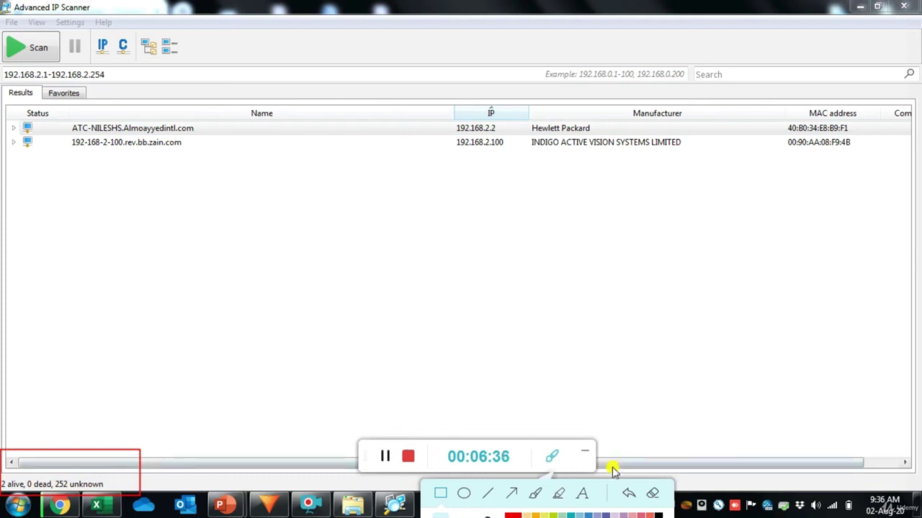
click(654, 496)
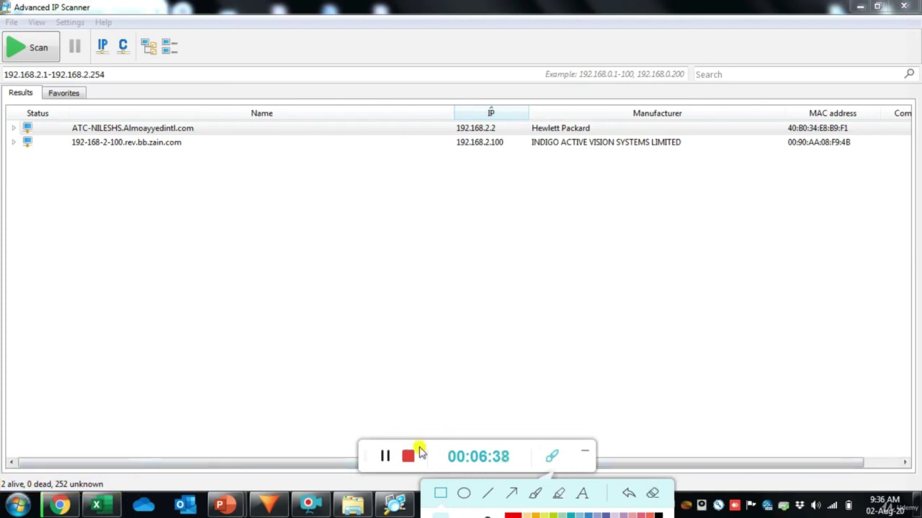
click(551, 455)
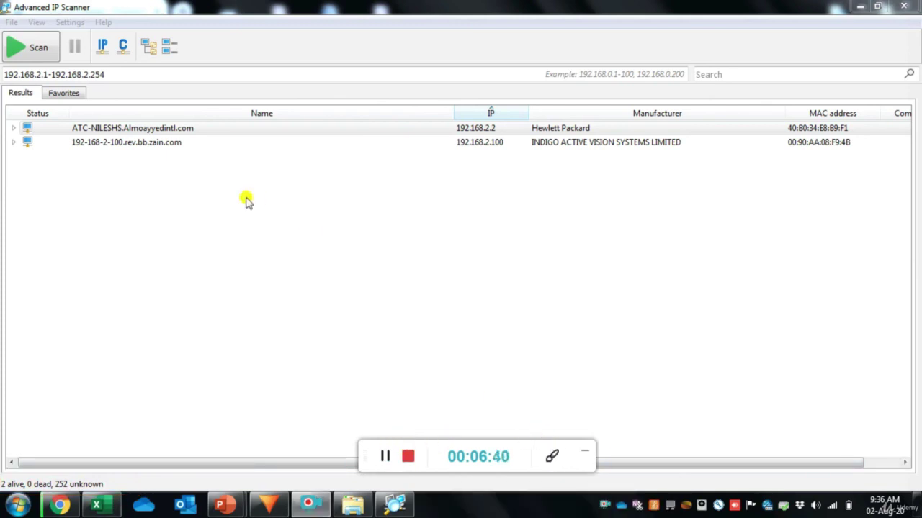
click(551, 456)
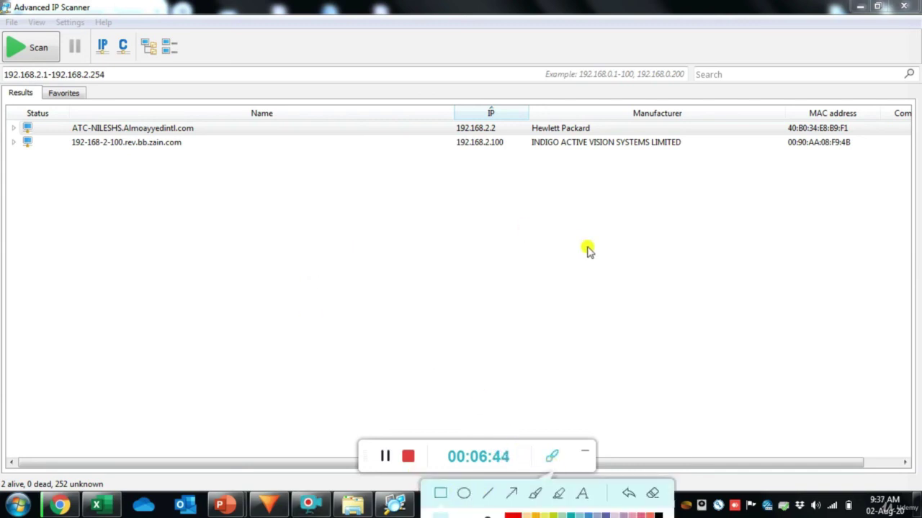
click(213, 128)
mouse_move(3, 90)
mouse_down()
mouse_move(175, 144)
mouse_move(587, 161)
mouse_move(909, 161)
mouse_up()
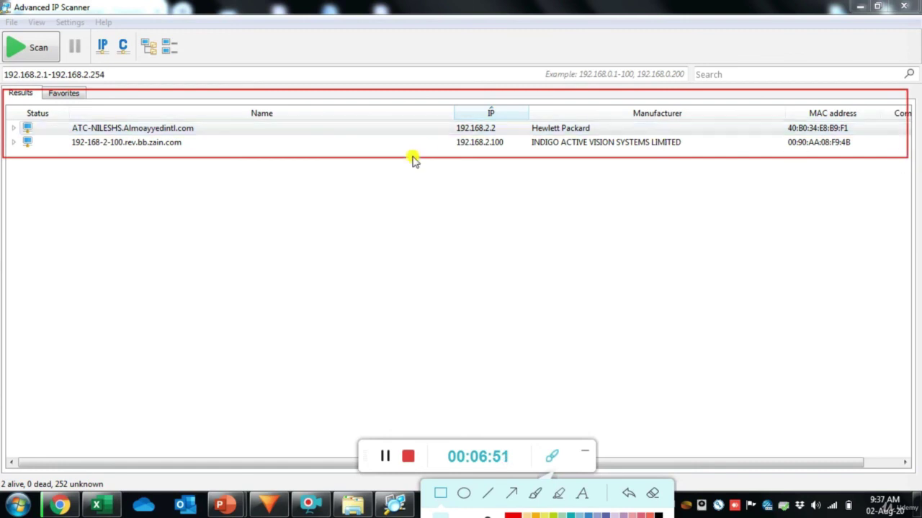
click(56, 131)
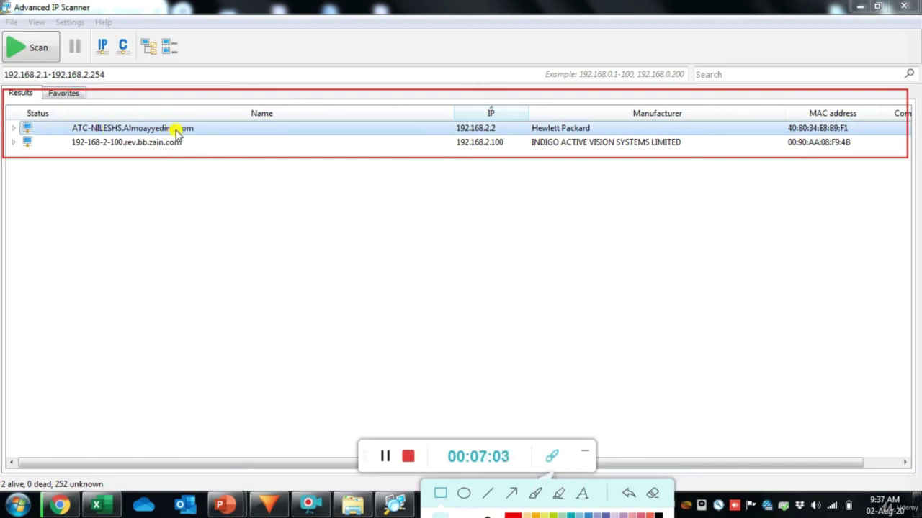
click(377, 364)
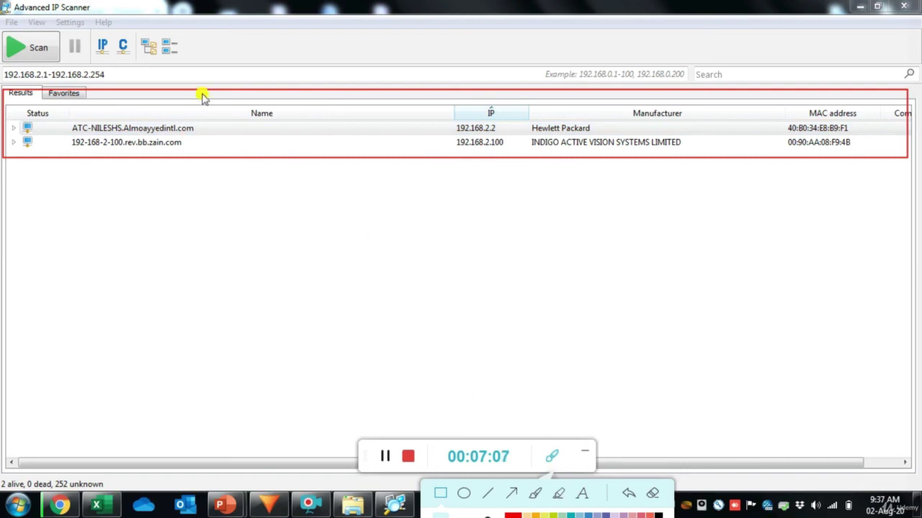
click(220, 134)
click(482, 168)
click(482, 128)
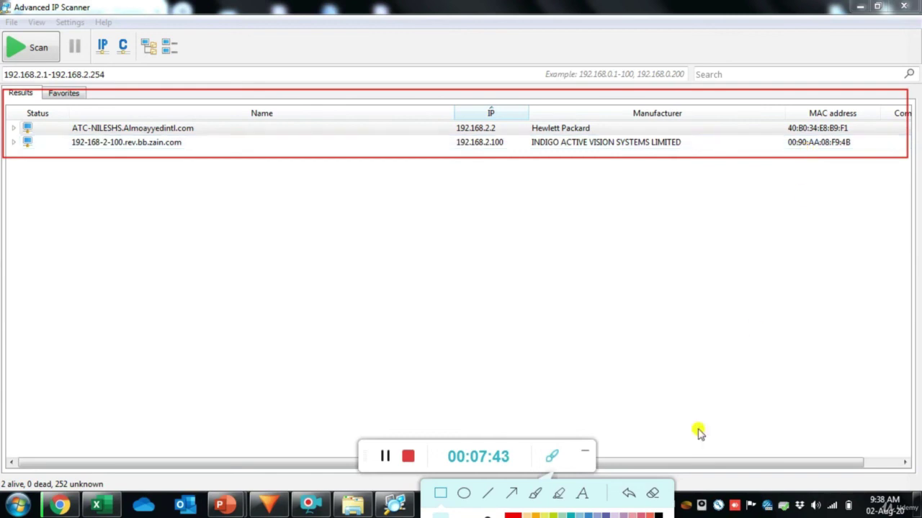
drag(654, 461, 718, 460)
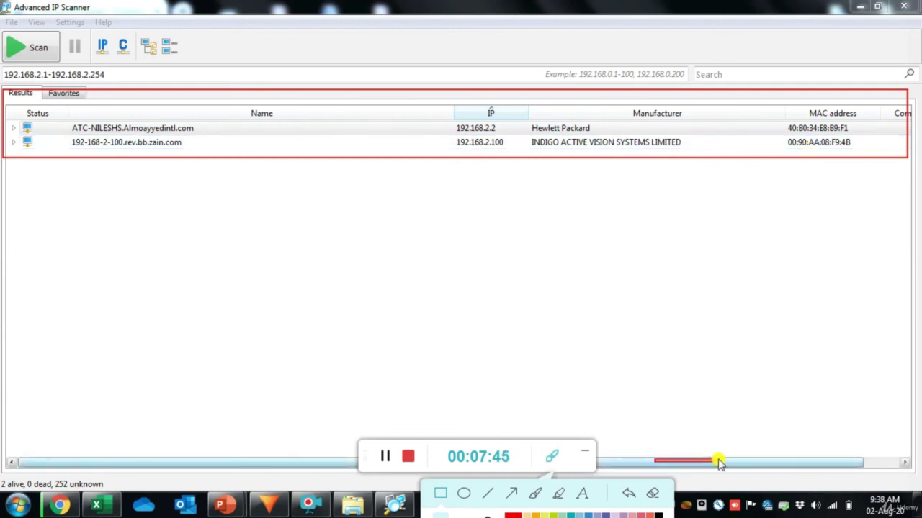
click(652, 493)
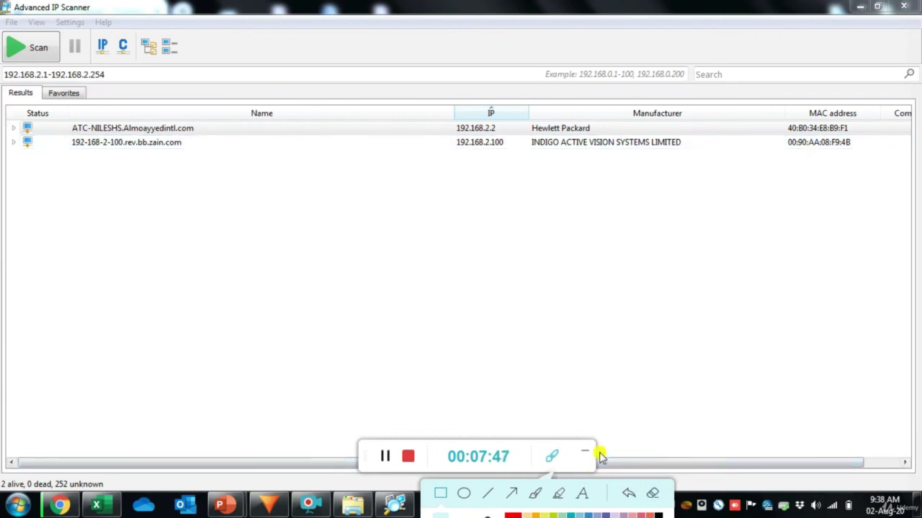
click(408, 460)
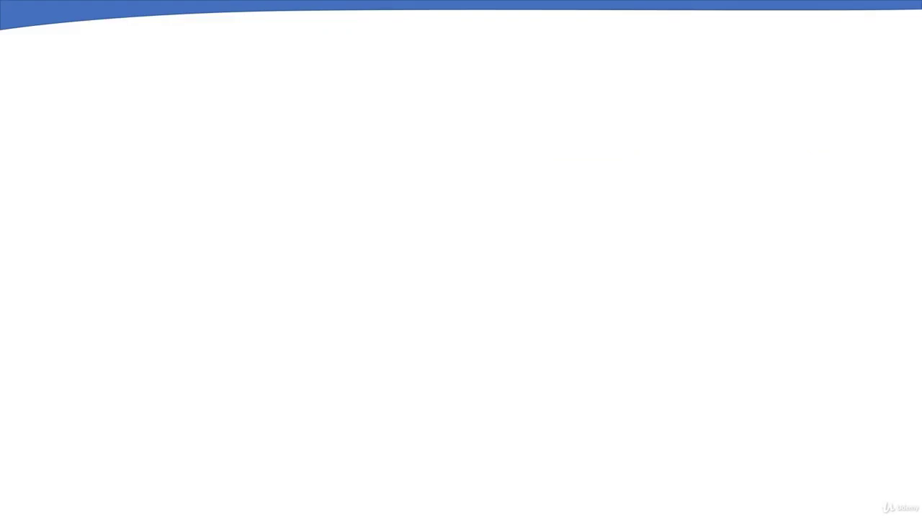